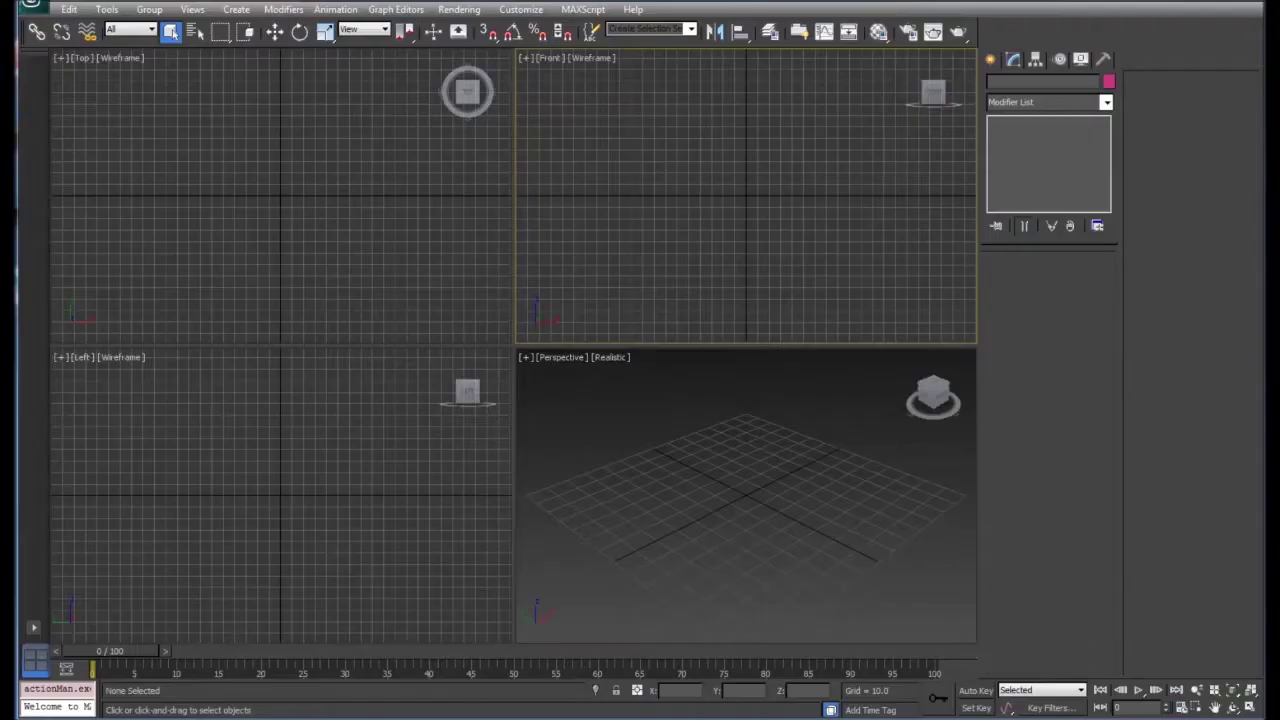
Create a box about 48 × 58 × 49 units in the Top viewport.
left_click(995, 60)
left_click(995, 85)
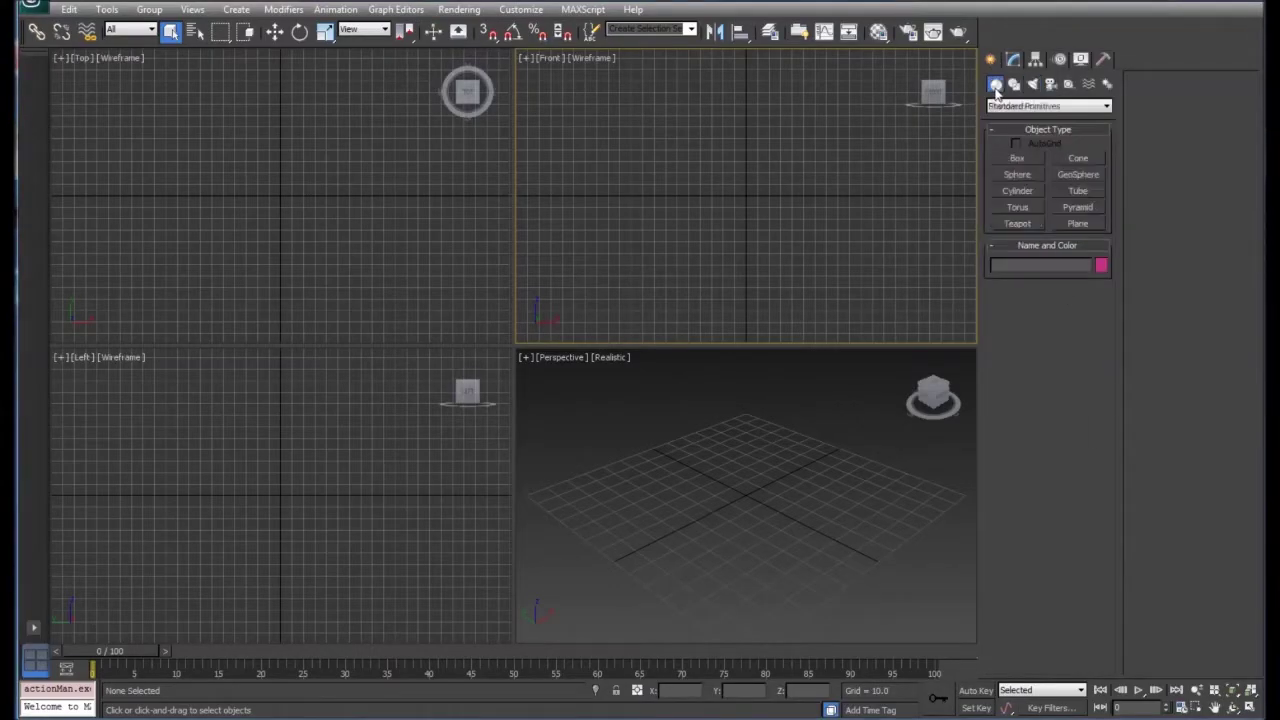
left_click(1017, 159)
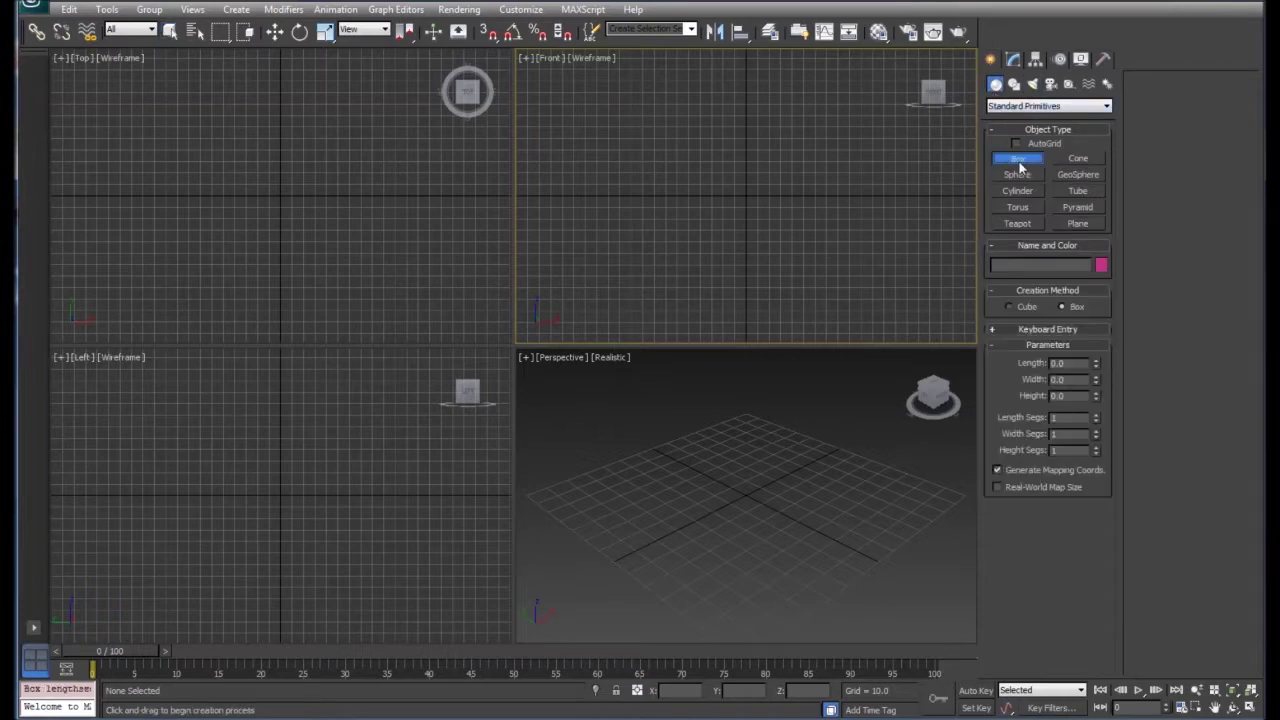
left_click_drag(188, 147, 255, 202)
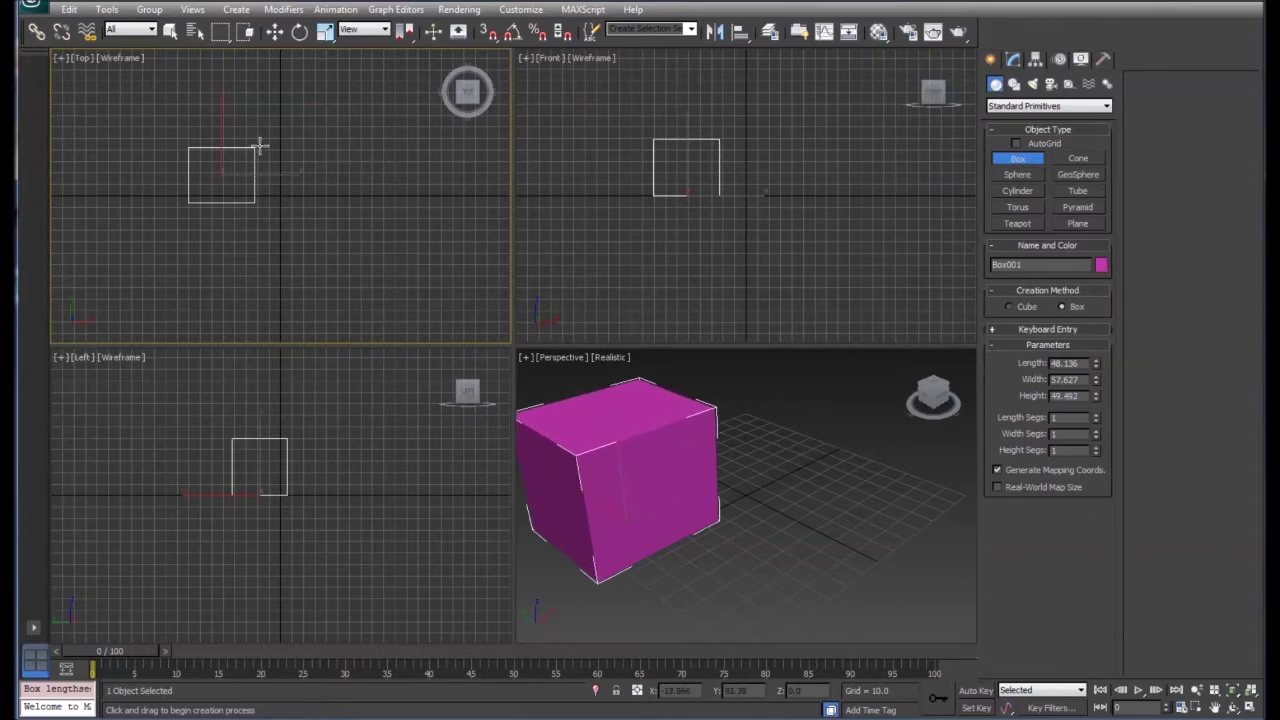
left_click(259, 147)
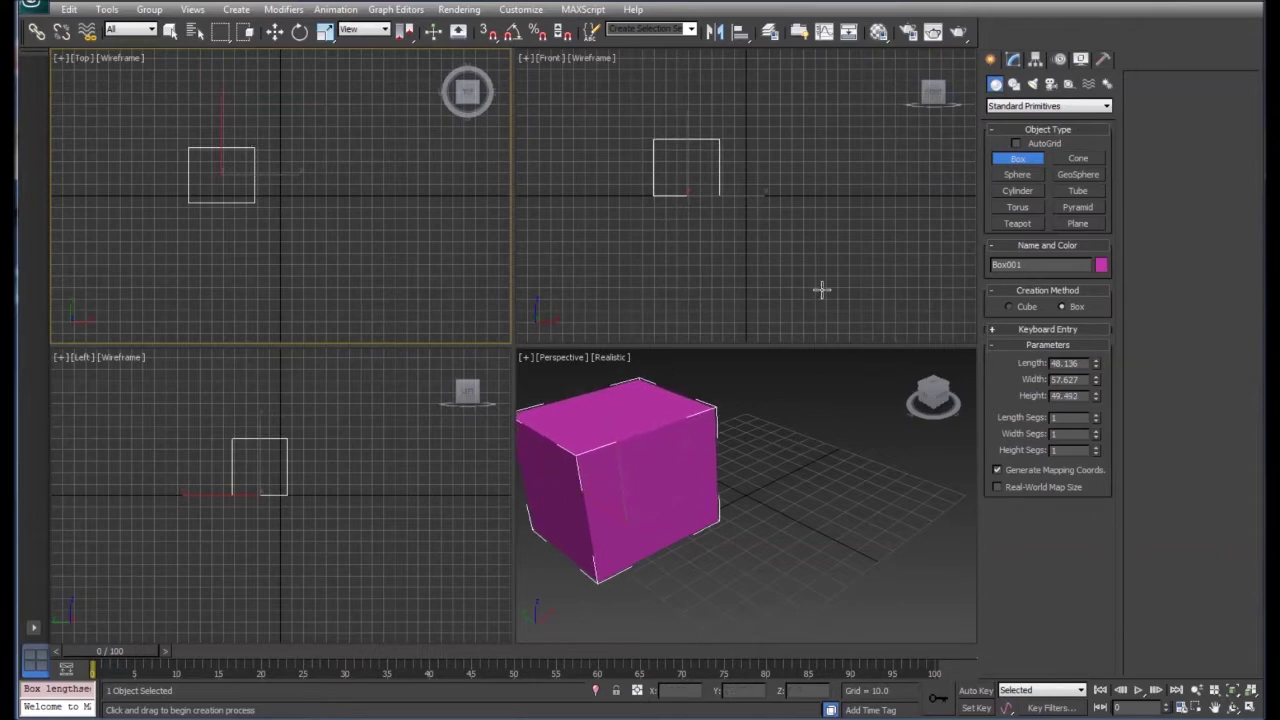
Rename the new box from Box001 to 'Parent'.
double_click(1037, 264)
type("Parent")
left_click(1024, 174)
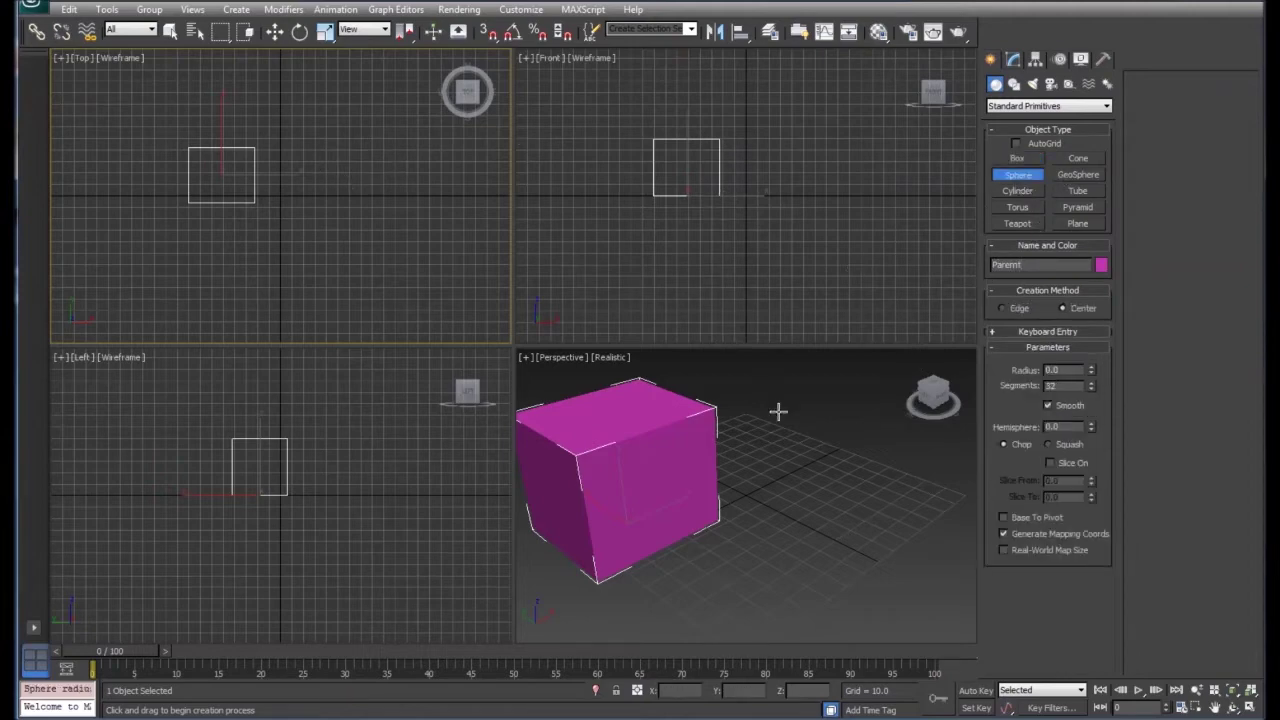
Drag out three spheres beside the box: small red, larger green, large pale green.
left_click_drag(317, 131, 328, 141)
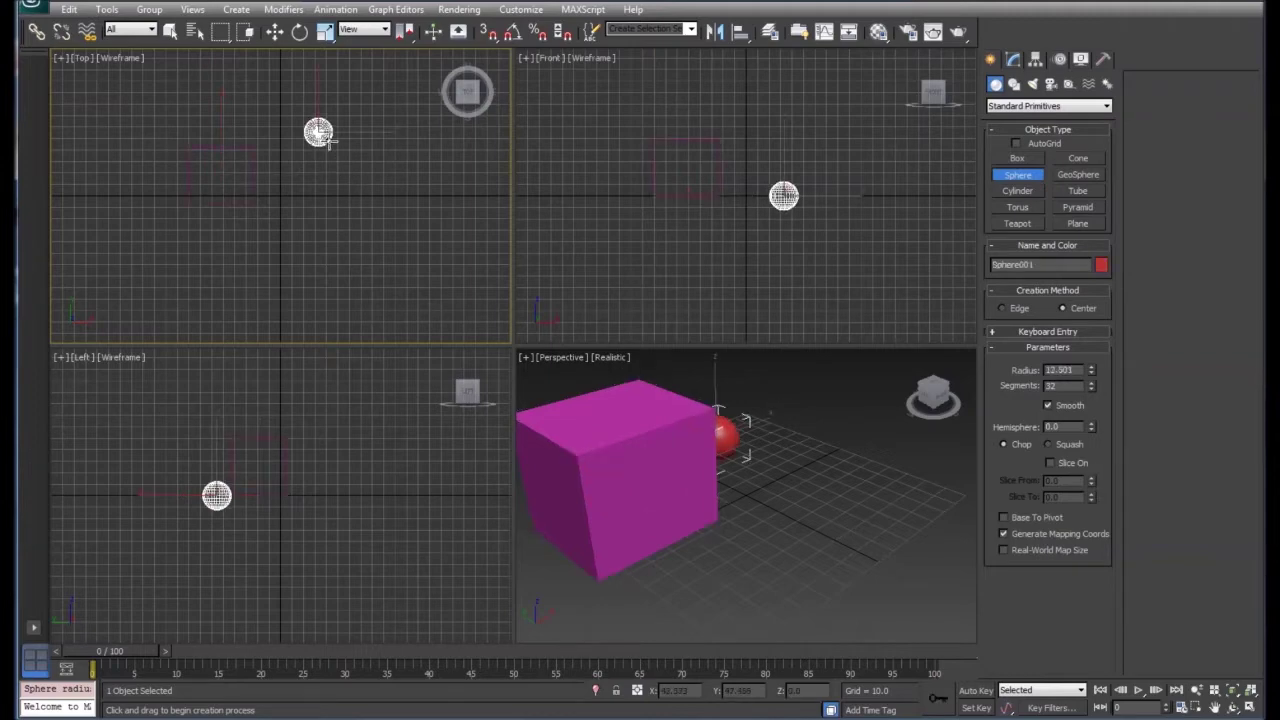
left_click_drag(343, 203, 355, 226)
left_click_drag(260, 259, 283, 277)
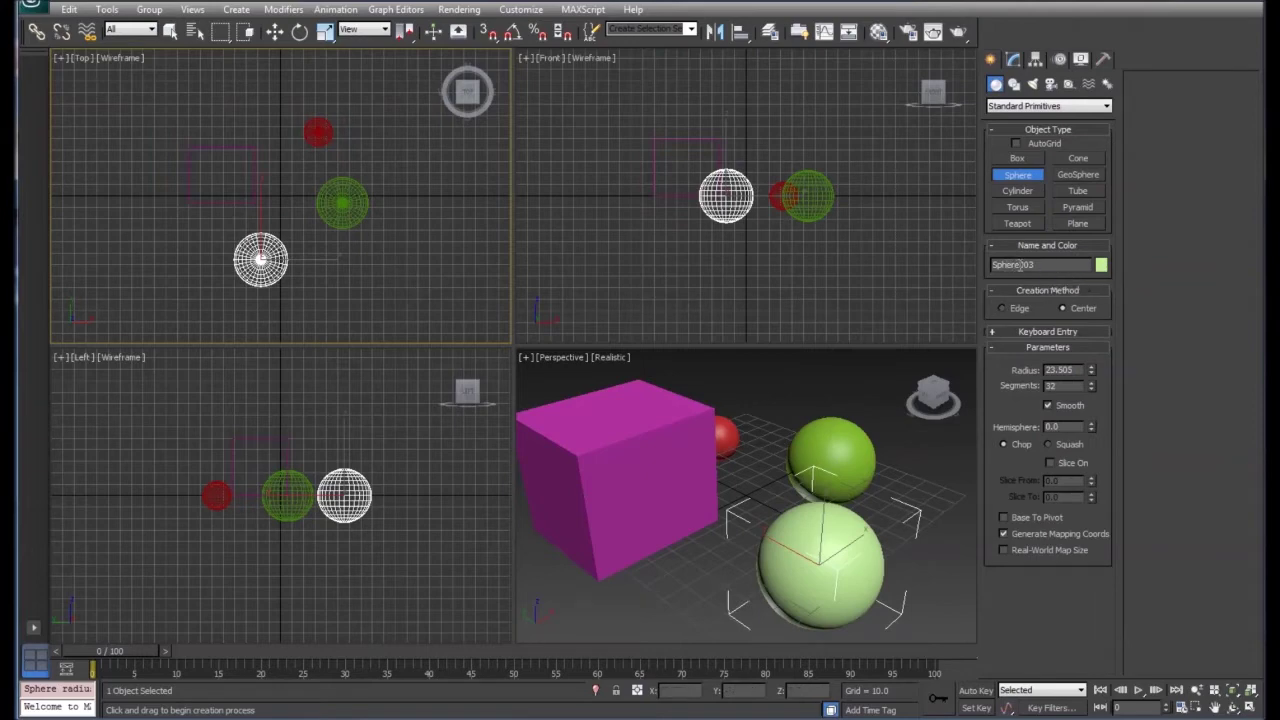
Rename the last, largest sphere to 'Child003'.
left_click_drag(1021, 264, 955, 261)
type("Child003")
left_click(170, 31)
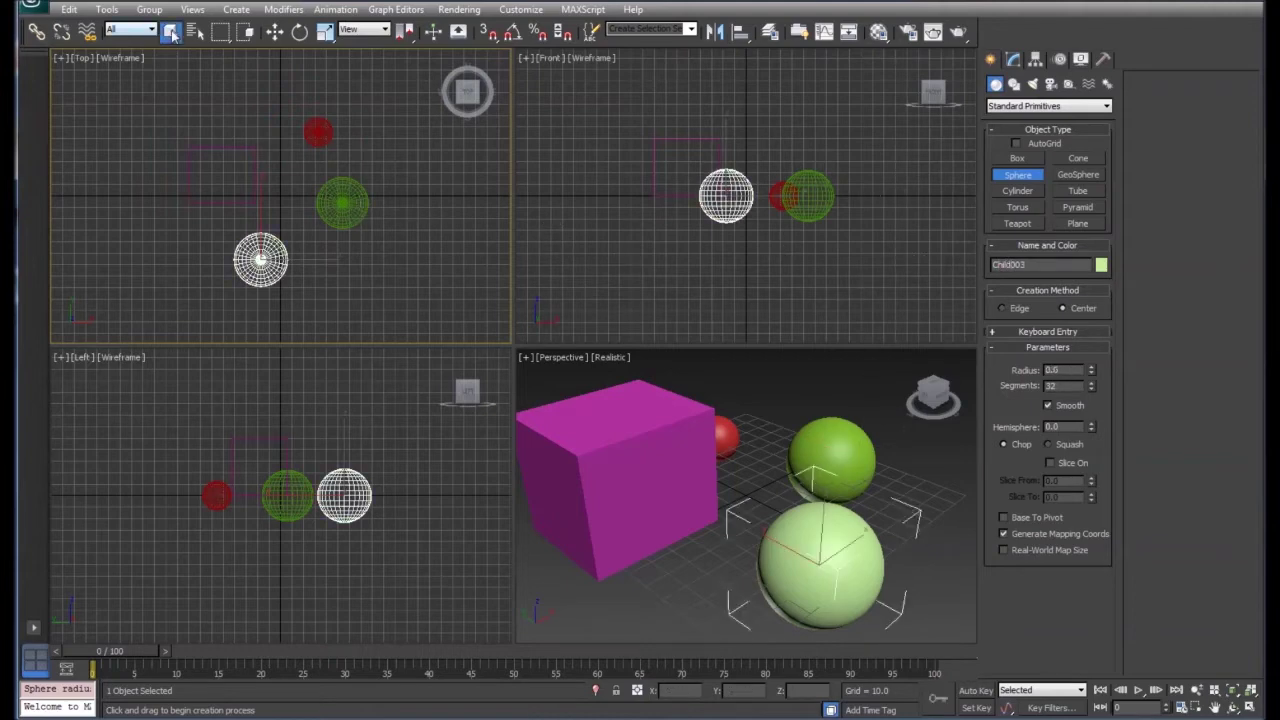
Rename the green sphere Sphere002 to 'Child002'.
left_click(336, 210)
left_click_drag(1013, 266, 973, 264)
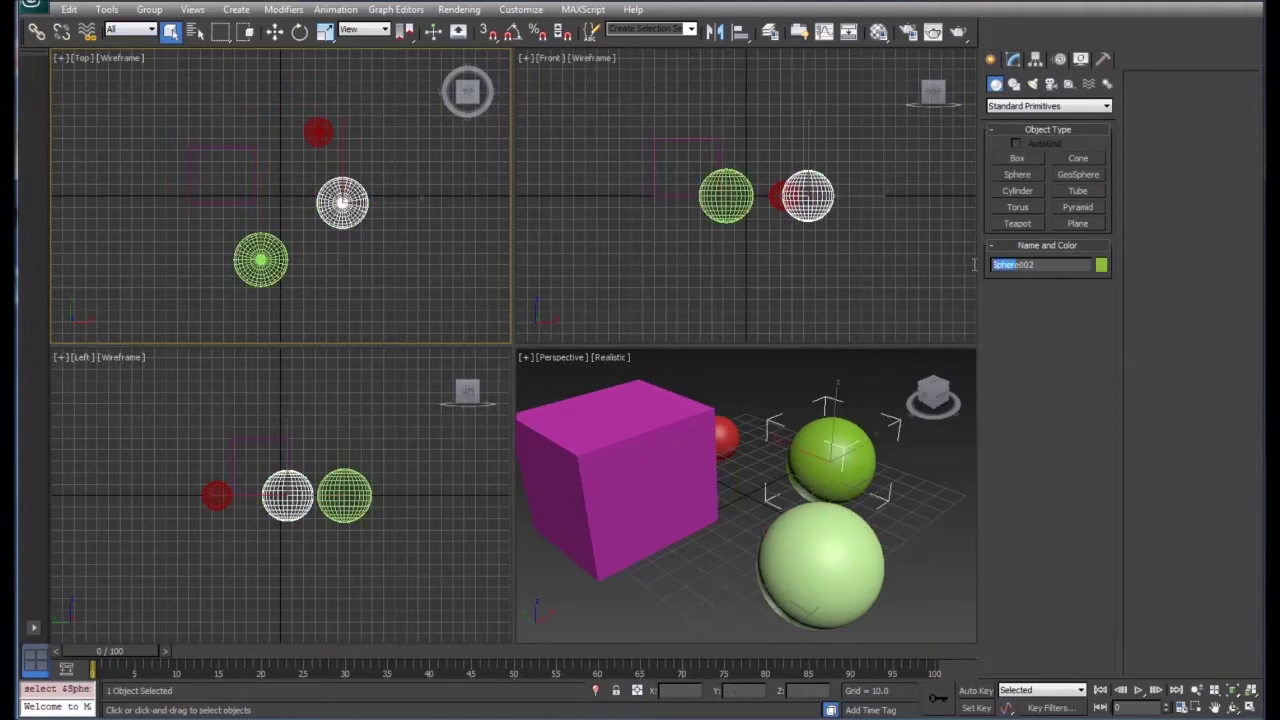
key("BackSpace")
type("Child")
Rename the small red sphere Sphere001 to 'Child001' and check the other spheres.
left_click(318, 131)
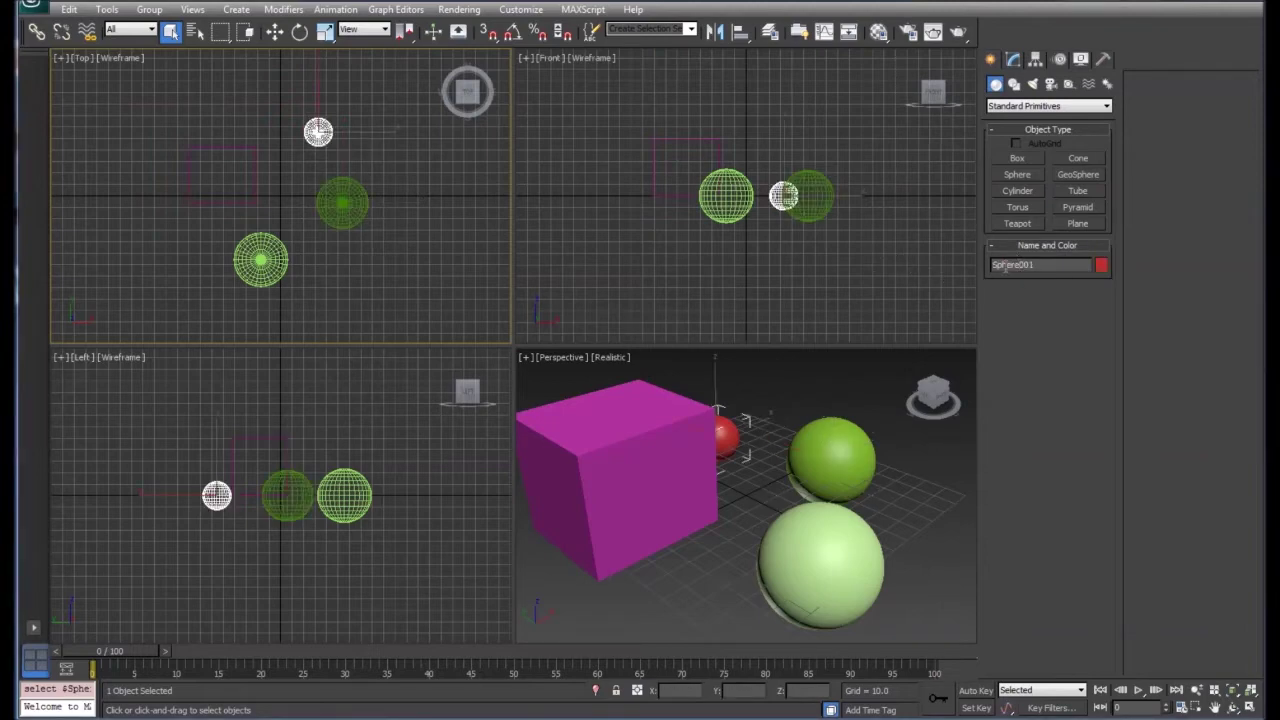
left_click_drag(1032, 264, 990, 264)
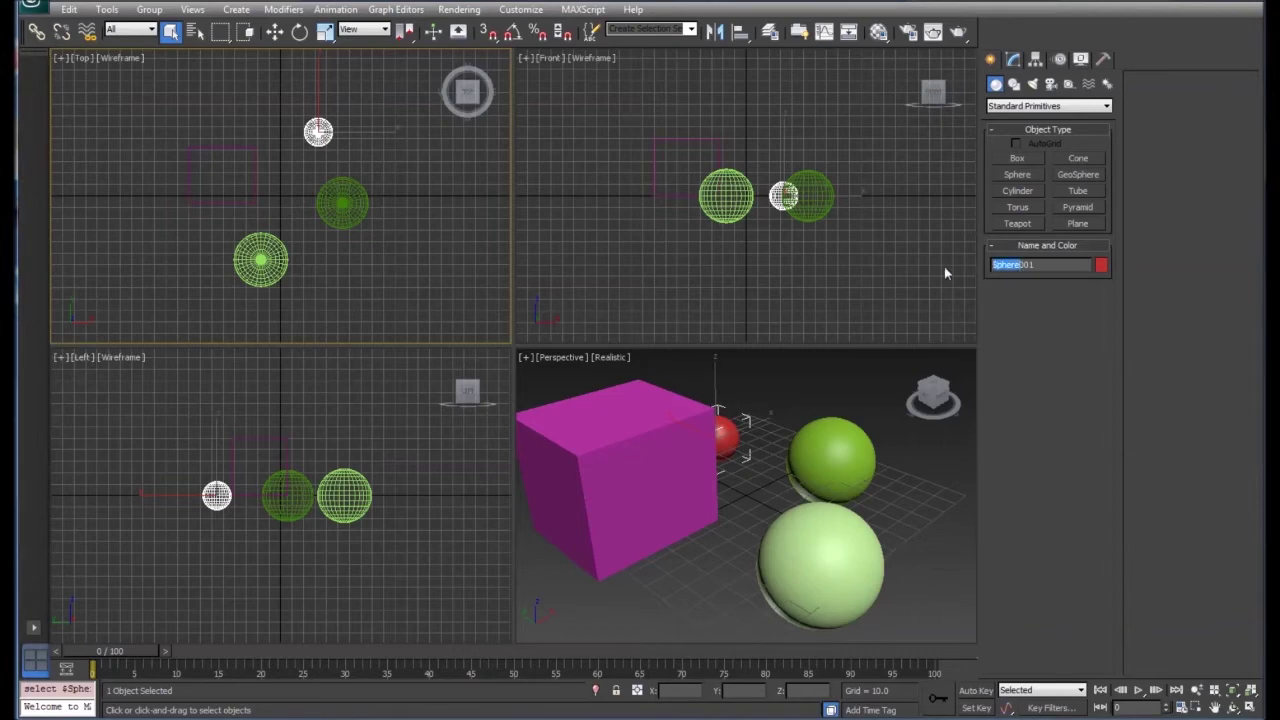
type("Child002")
left_click(865, 450)
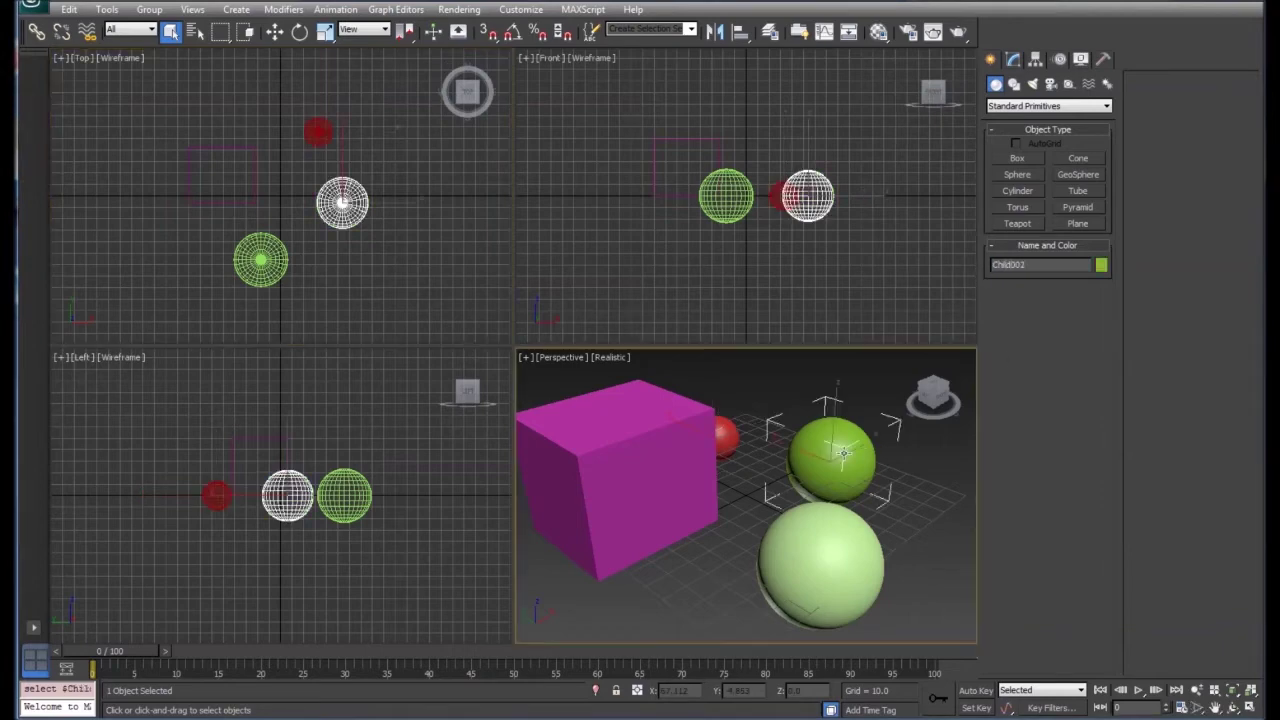
left_click(808, 552)
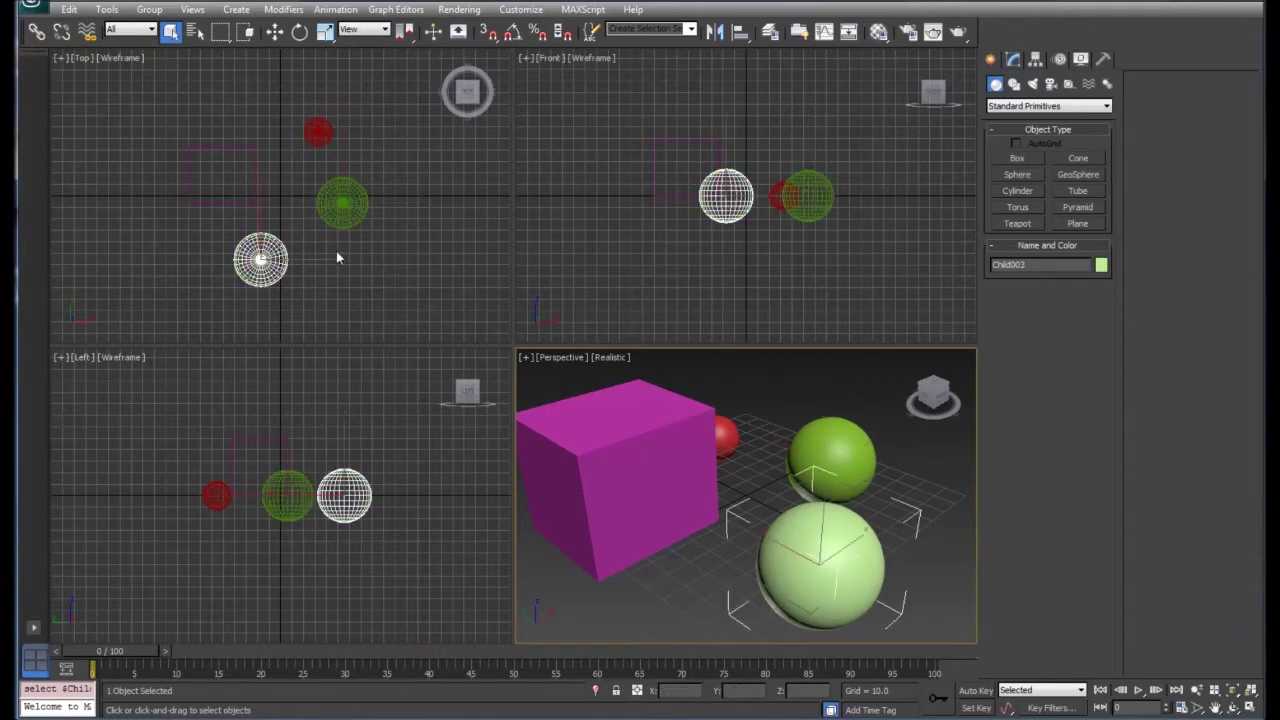
Marquee-select the Parent box and three Child spheres and group them as 'Selection'.
middle_click(385, 290)
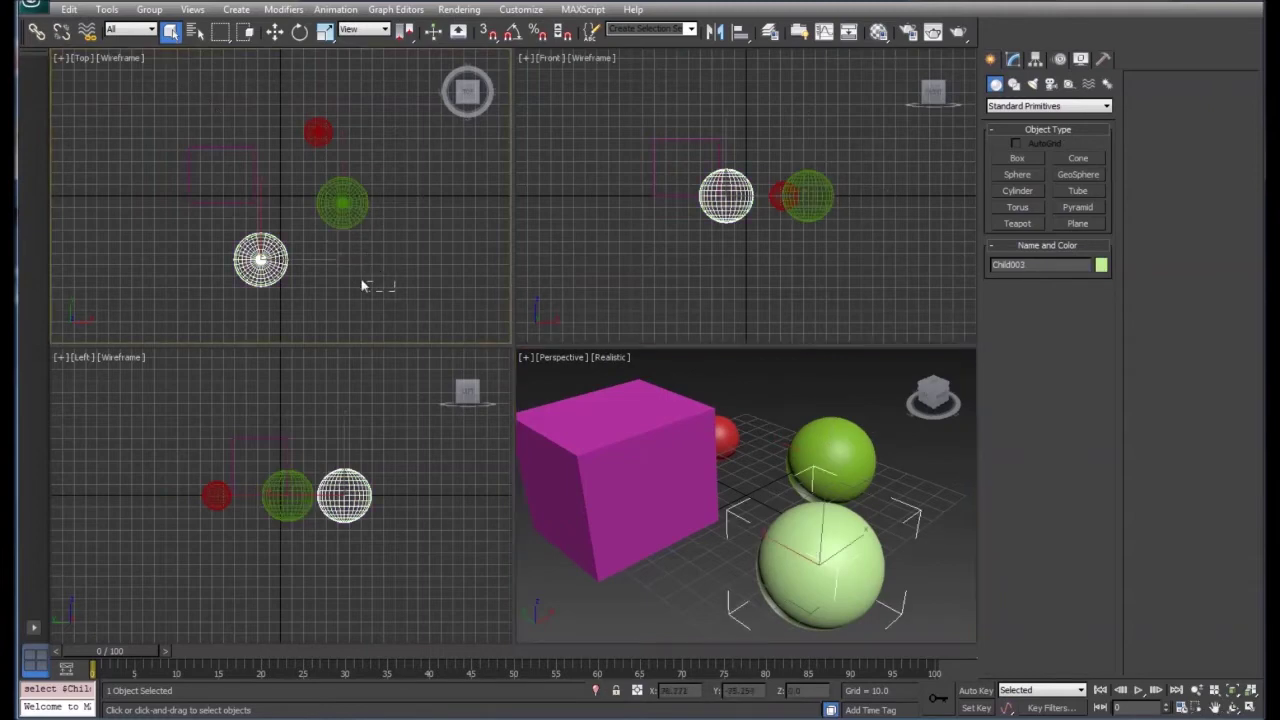
left_click_drag(196, 140, 162, 115)
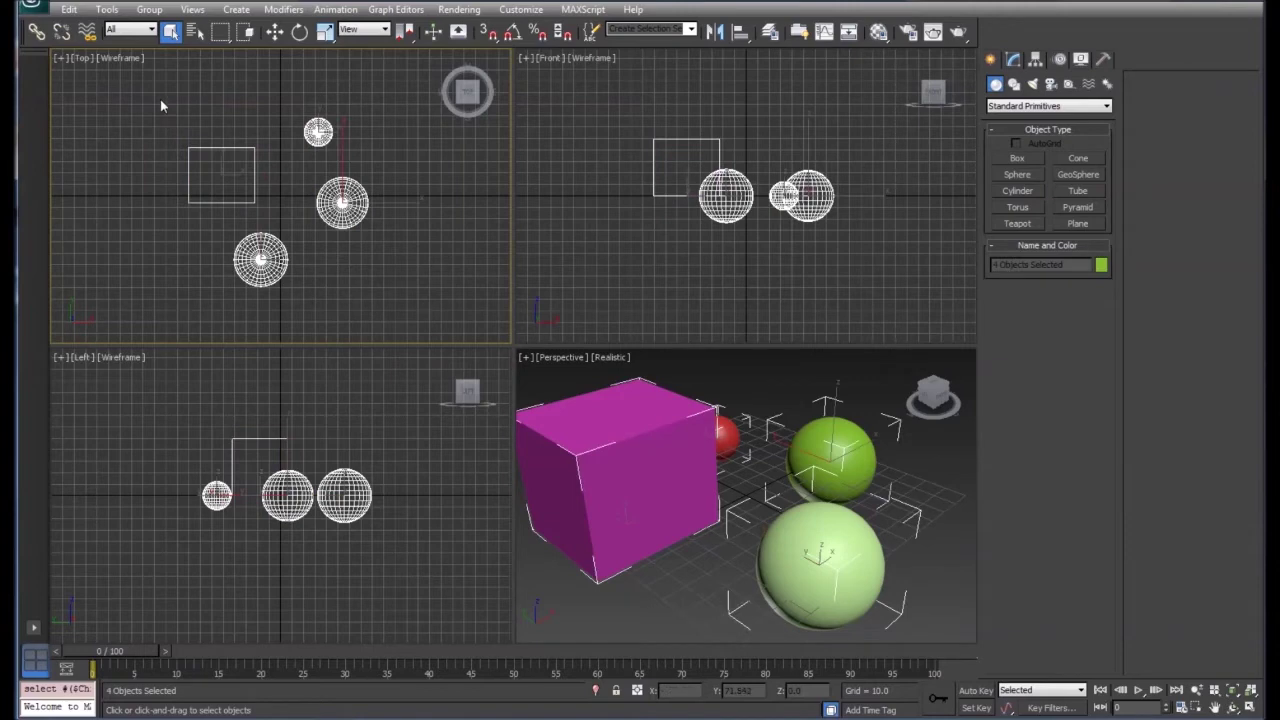
left_click(150, 10)
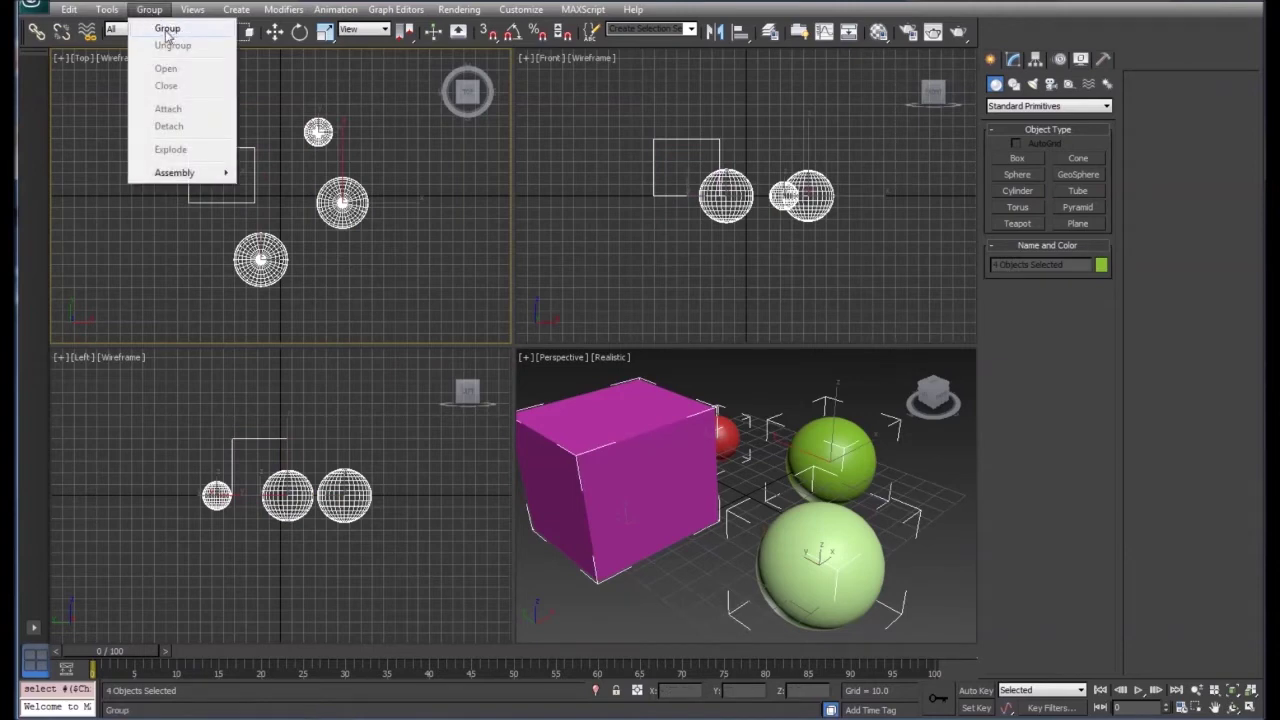
left_click(168, 29)
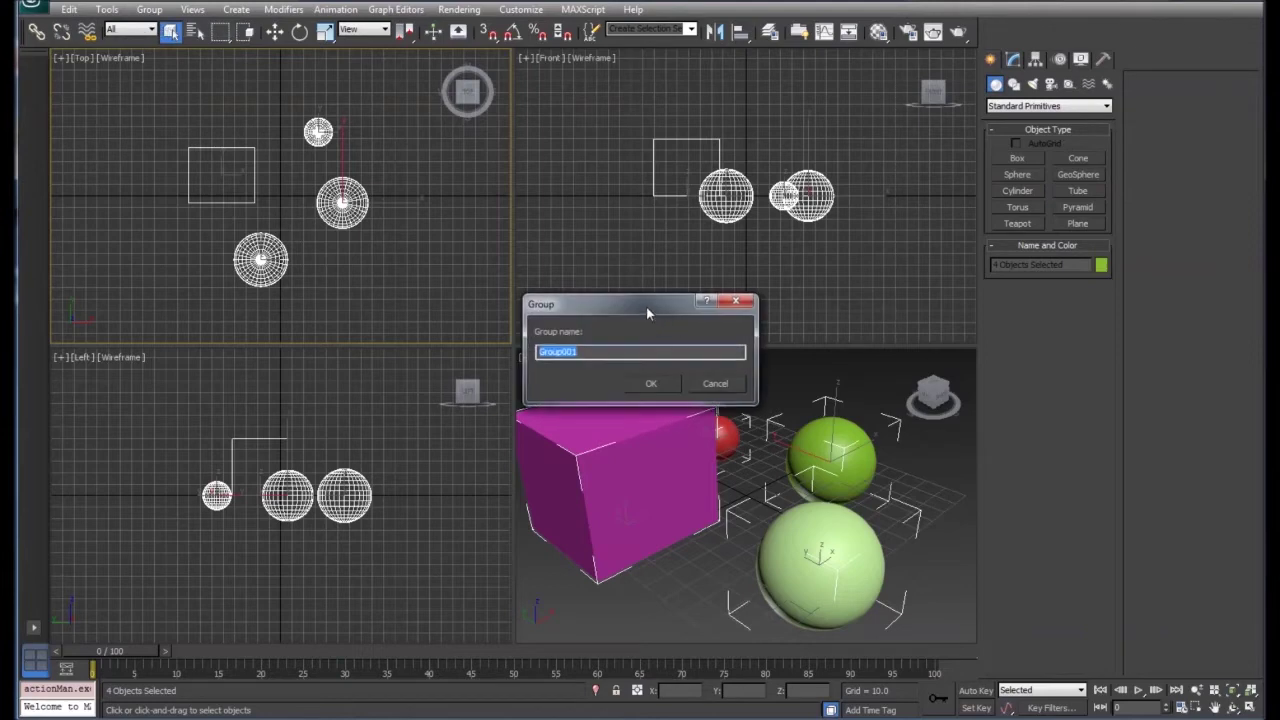
left_click_drag(646, 306, 597, 188)
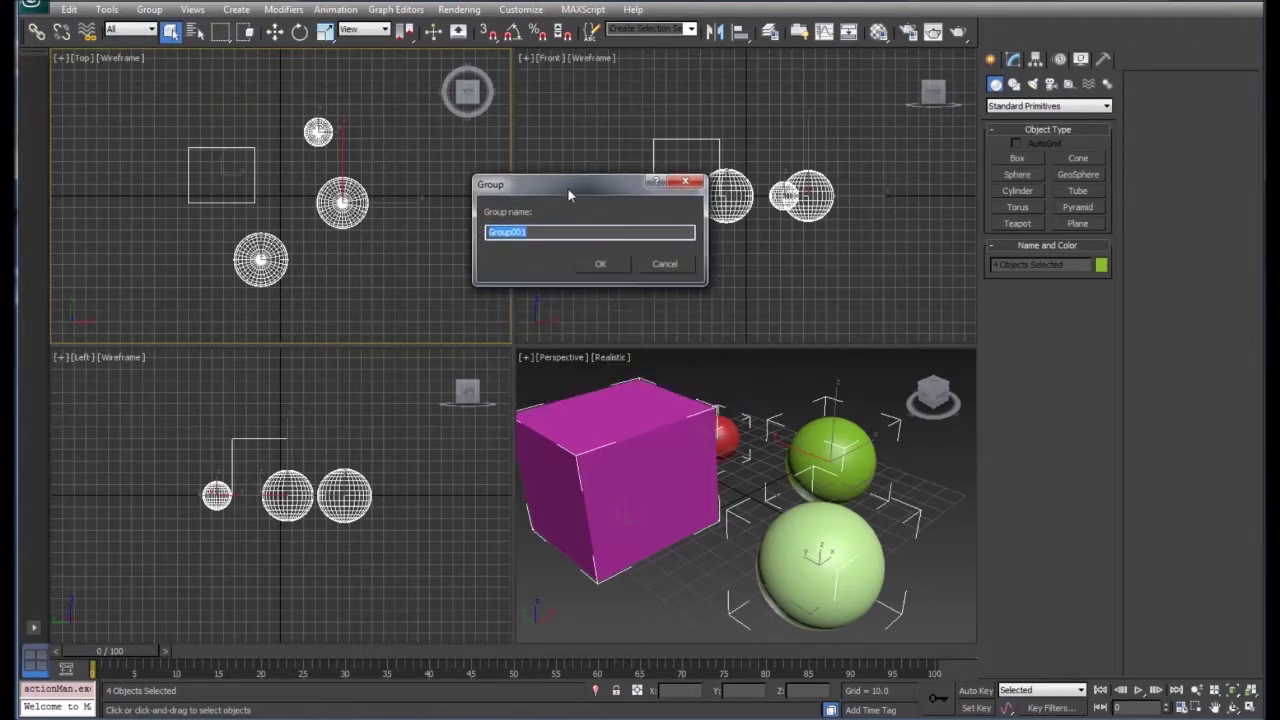
type("Selection")
left_click(616, 265)
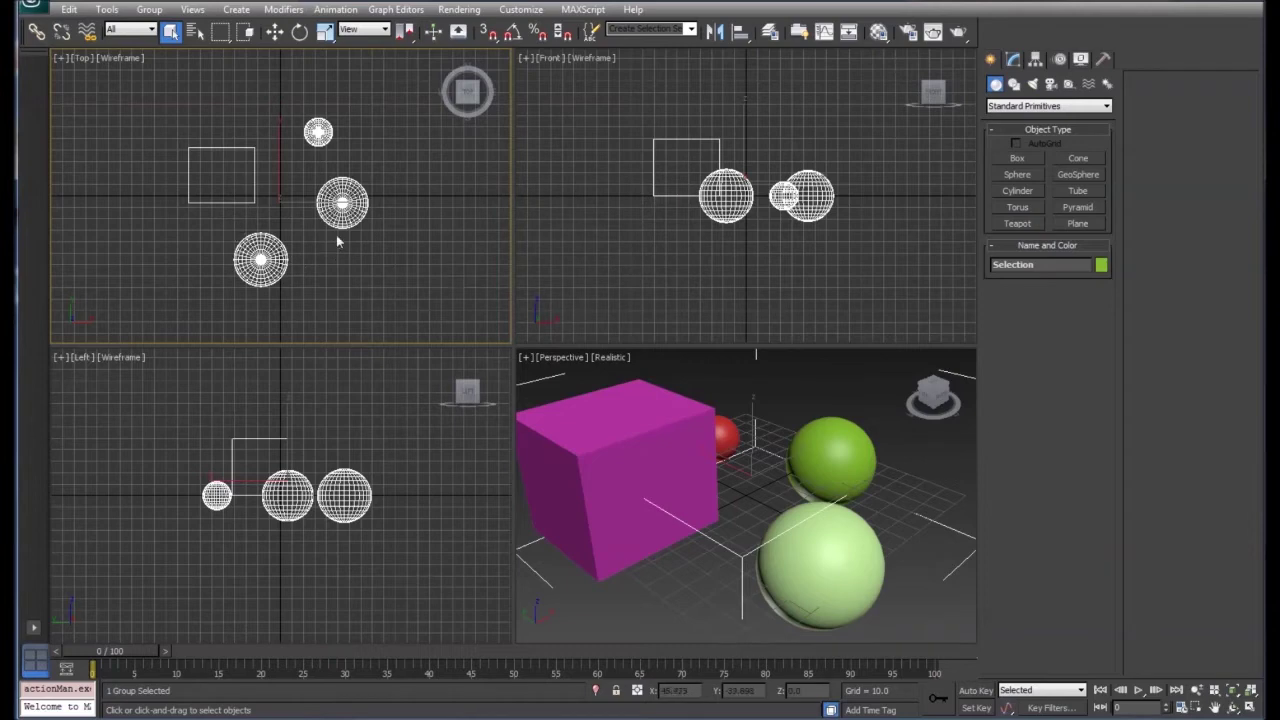
Move the Selection group slightly right and up, then rescale it as one unit.
left_click(274, 32)
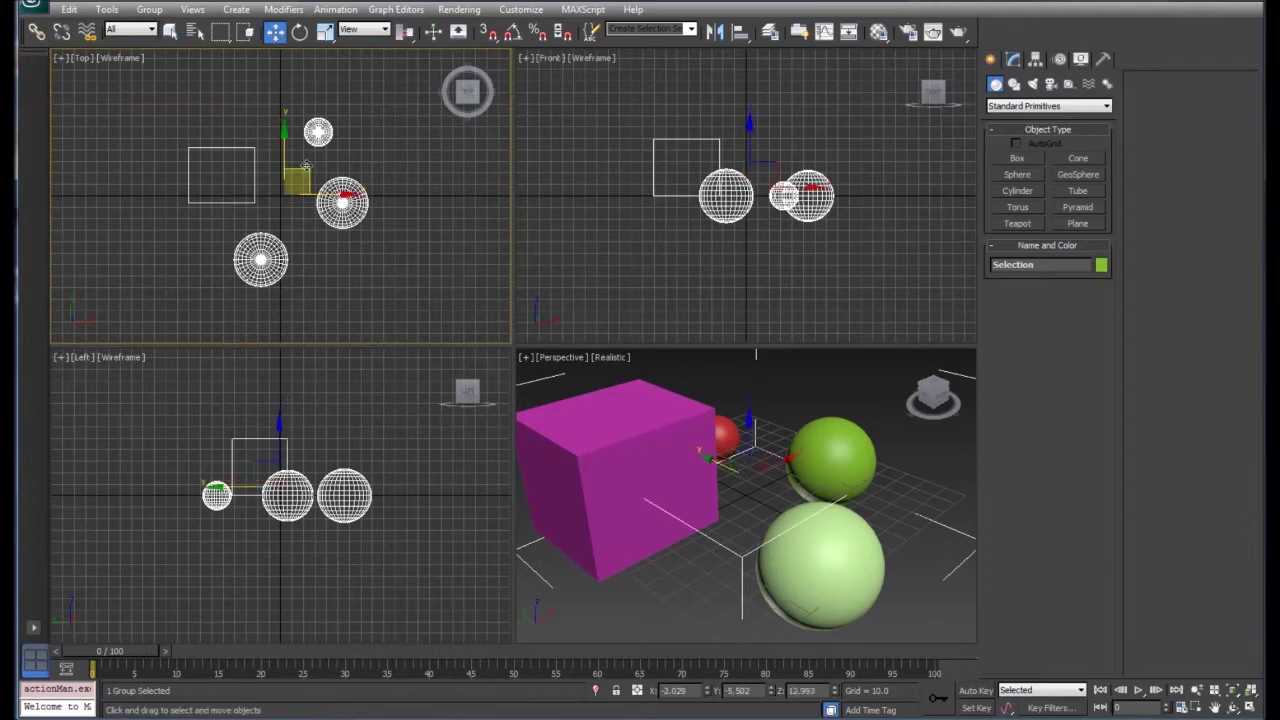
mouse_move(305, 175)
left_mouse_down()
mouse_move(321, 177)
mouse_move(324, 157)
mouse_move(310, 166)
mouse_move(322, 130)
mouse_move(304, 170)
left_mouse_up()
left_click(323, 33)
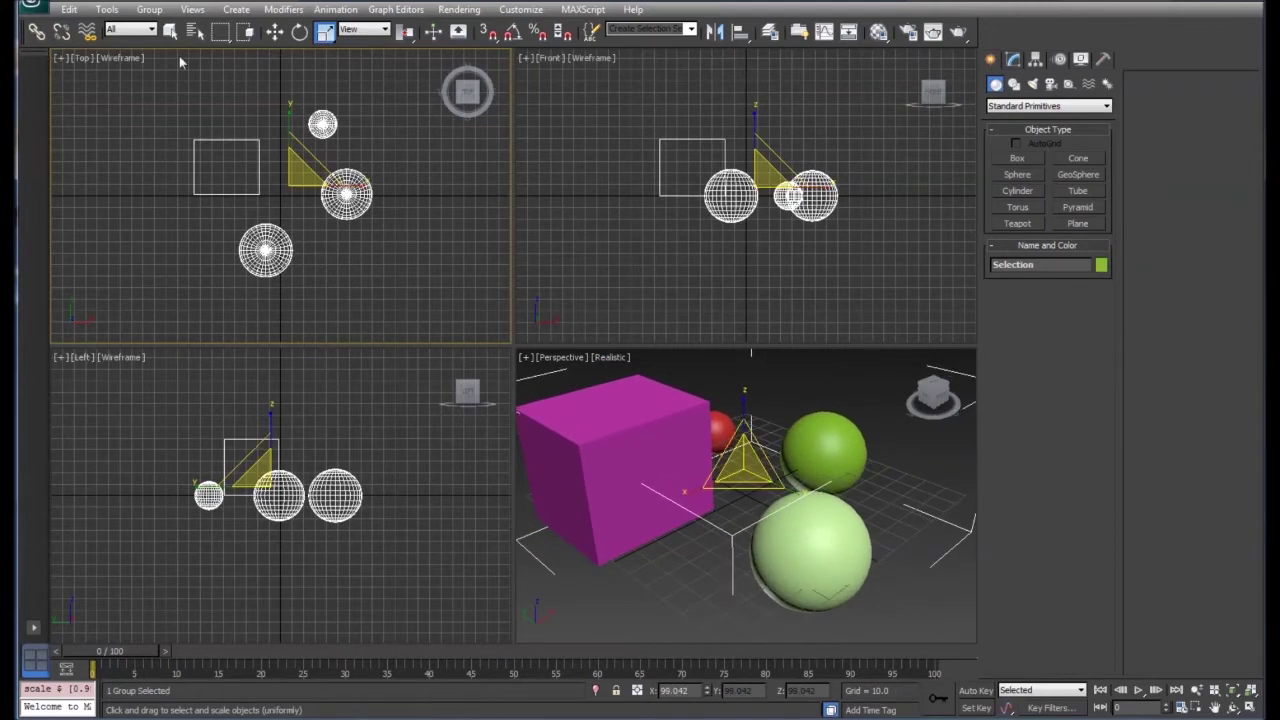
Deselect and reselect the Selection group, switching to non-uniform scaling.
left_click(150, 105)
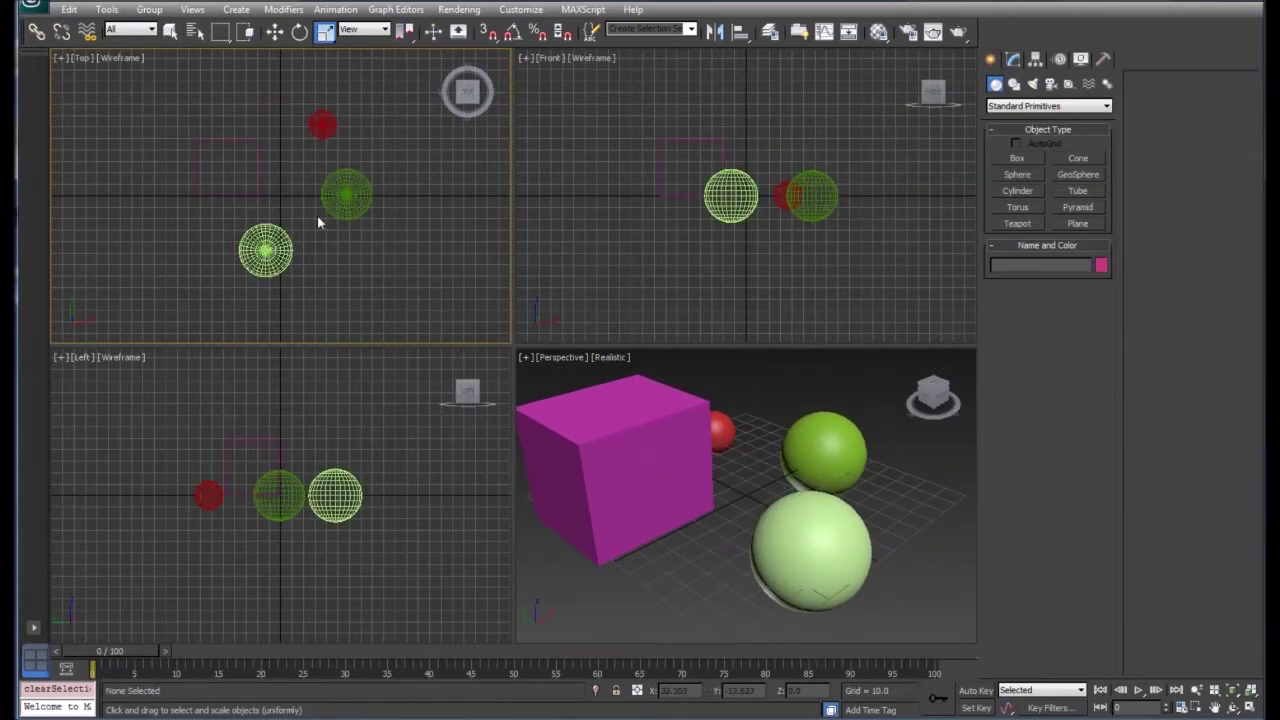
left_click(348, 169)
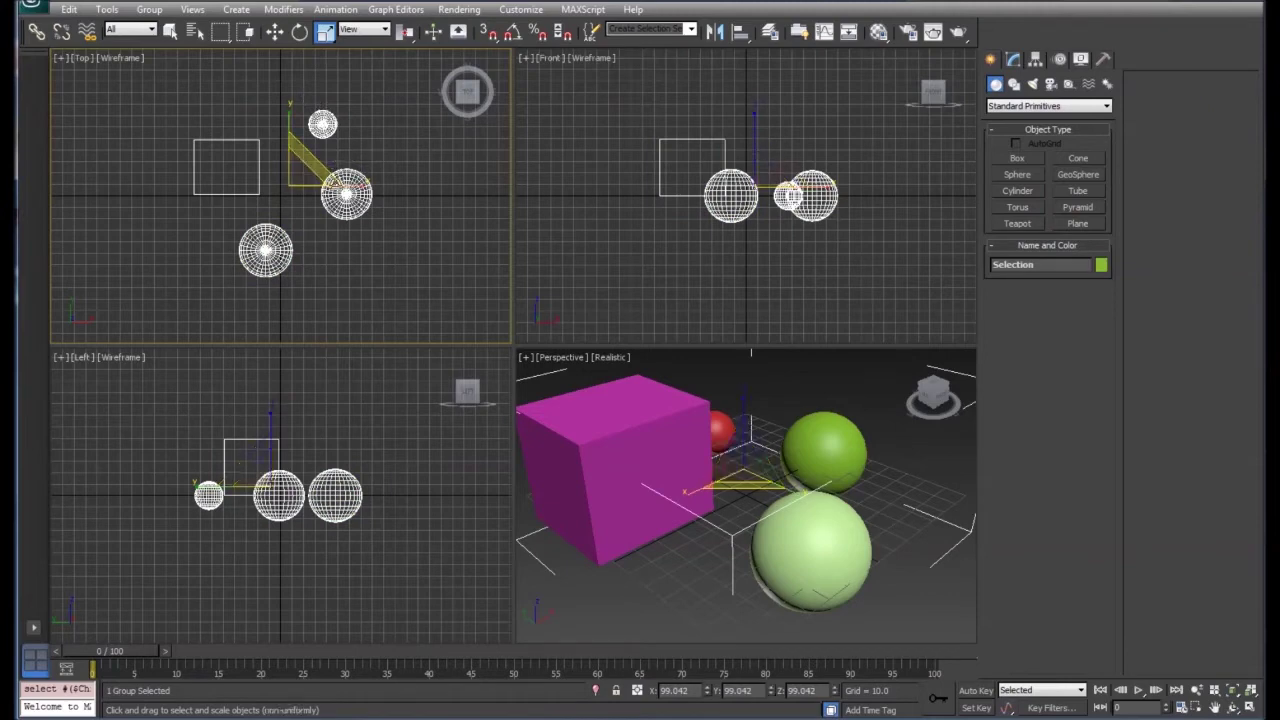
key("r")
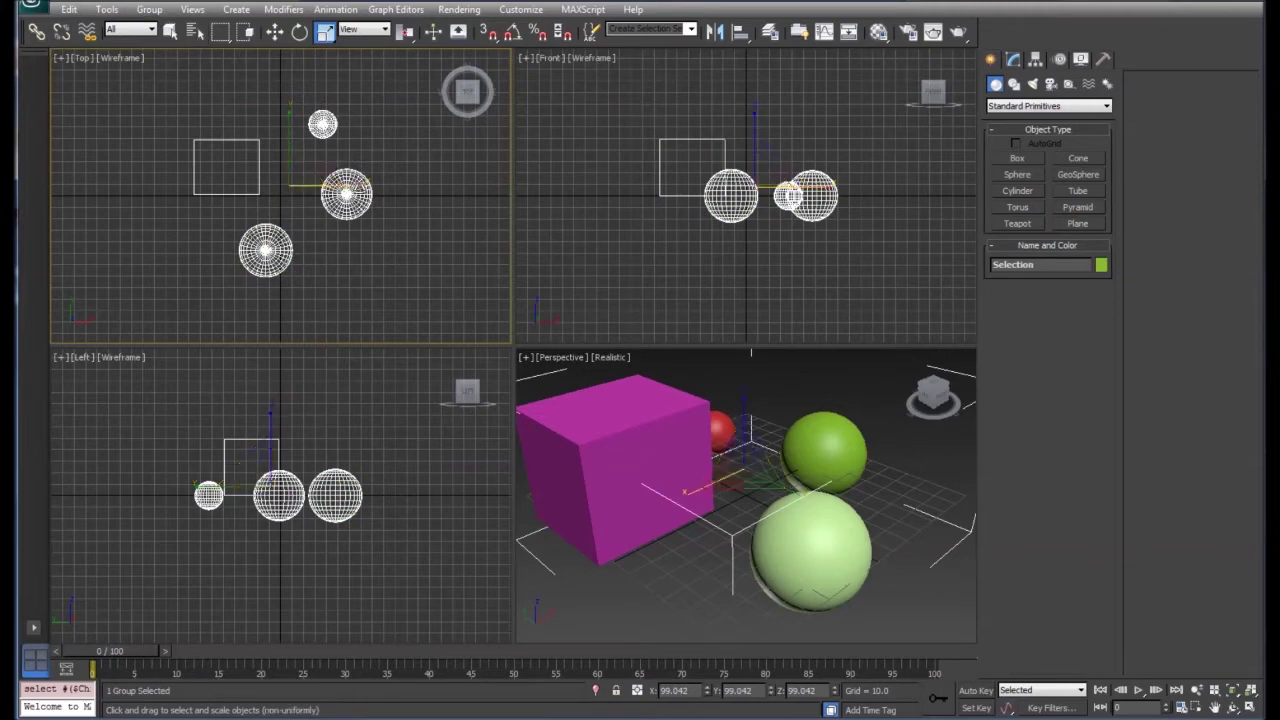
left_click(149, 9)
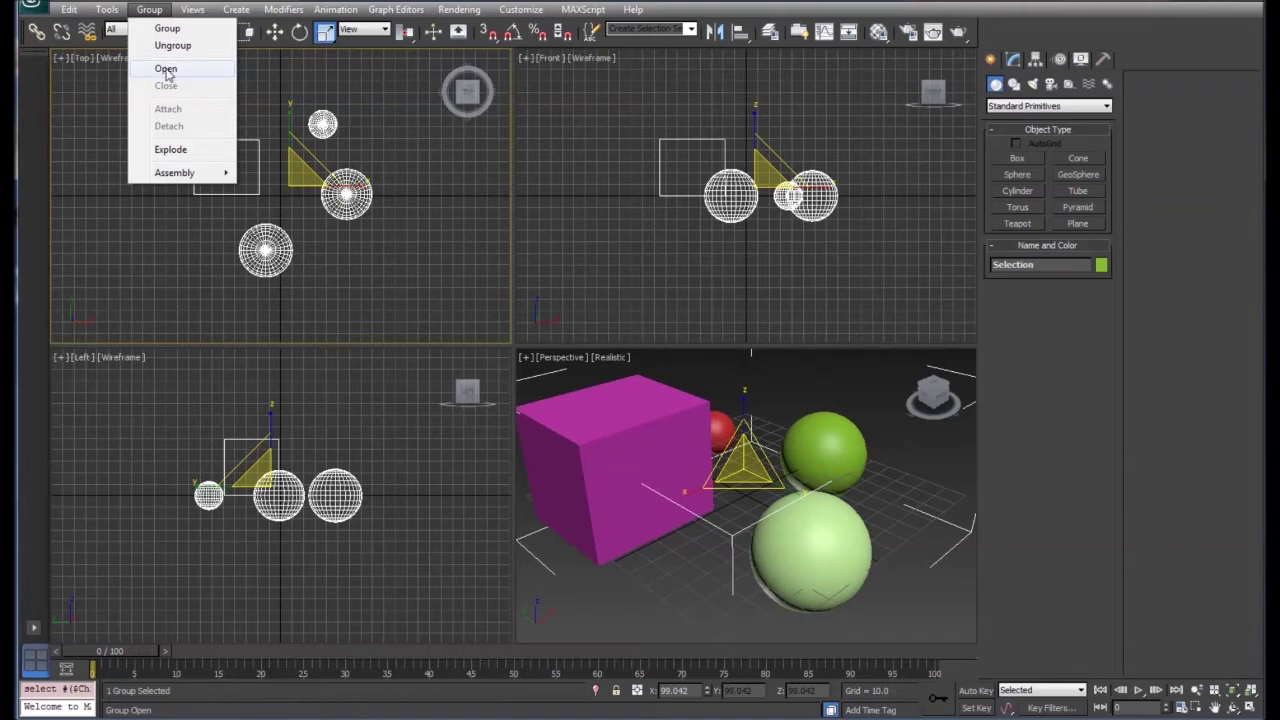
Open the Selection group and shrink the Child002 sphere inside it.
left_click(167, 69)
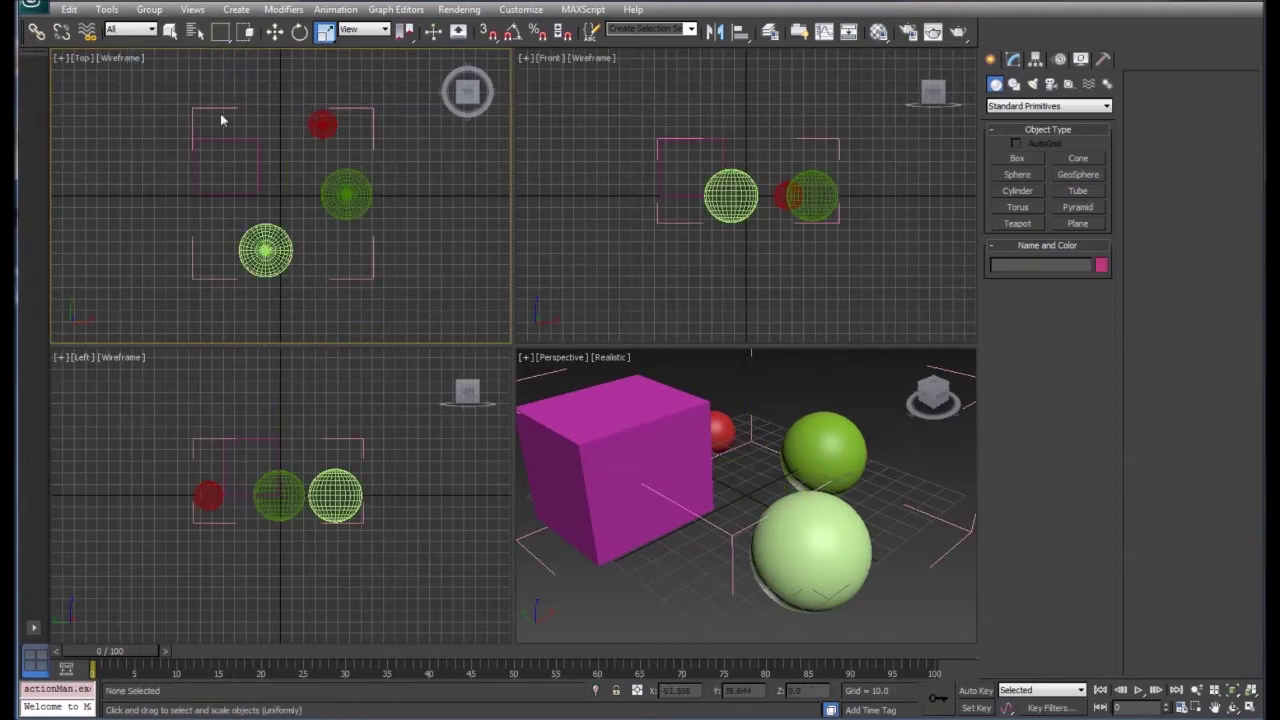
left_click(346, 190)
key("ctrl+z")
key("ctrl+z")
key("ctrl+z")
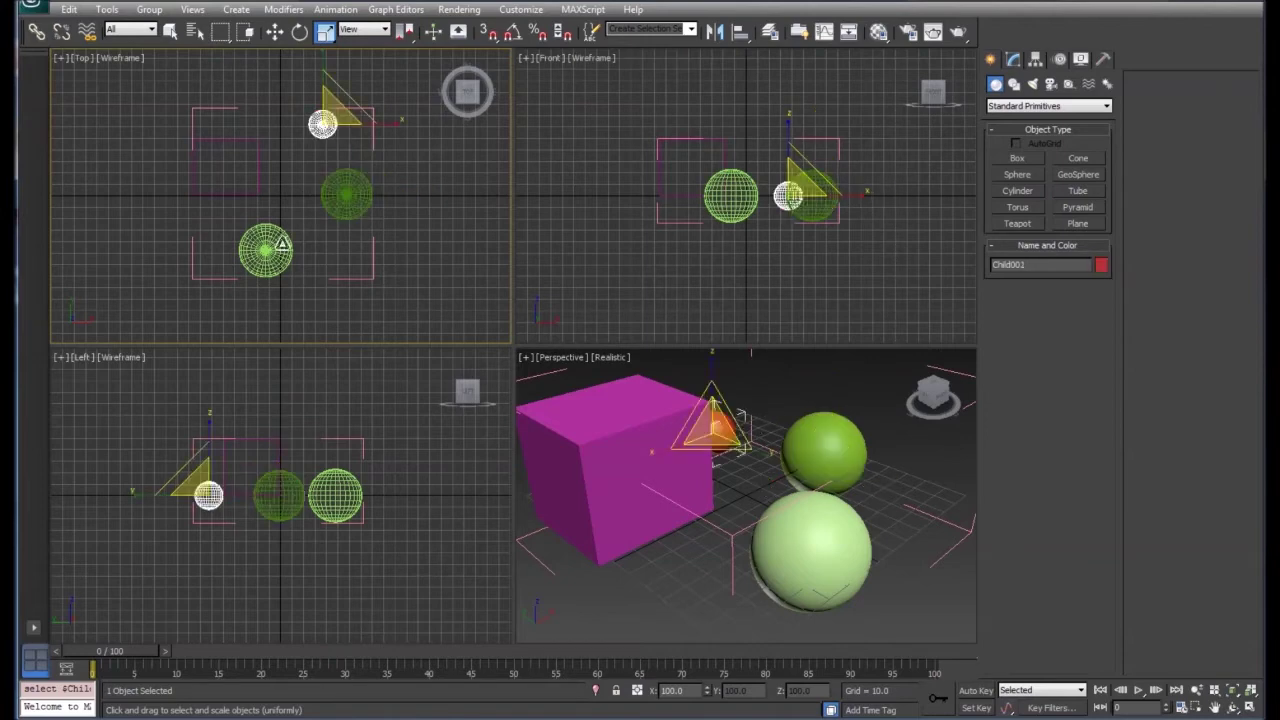
key("ctrl+y")
key("ctrl+y")
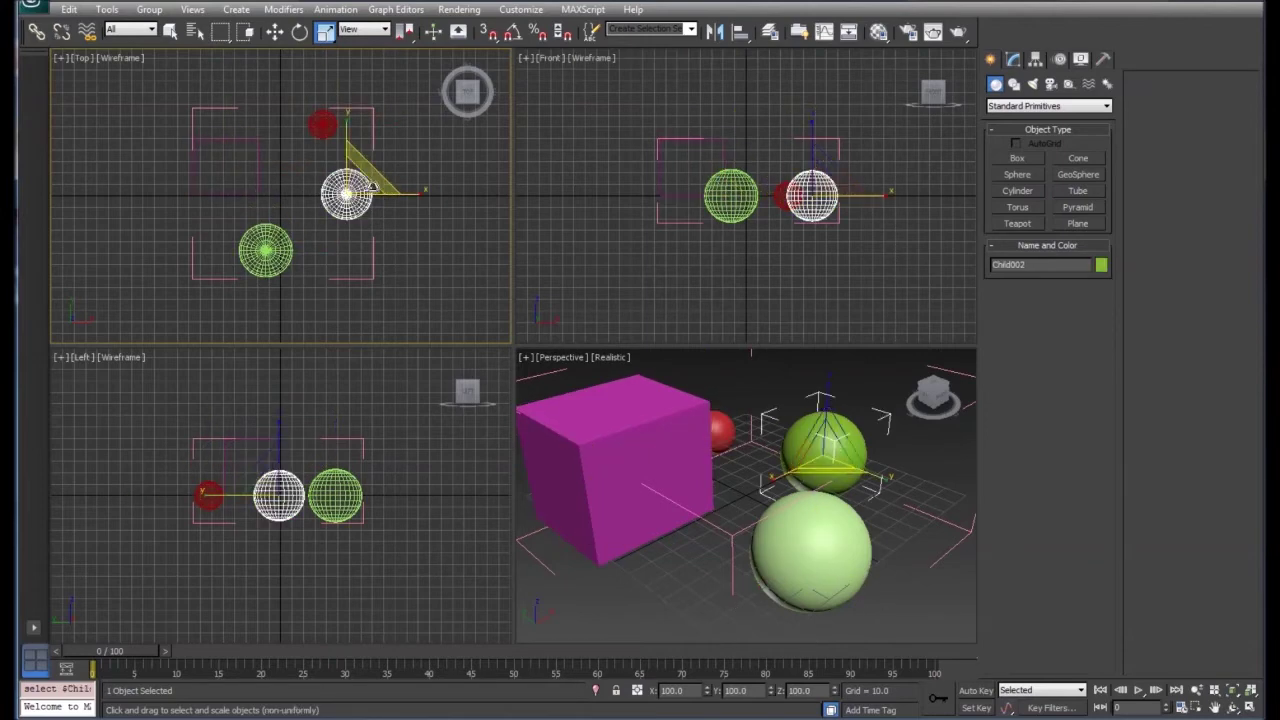
key("ctrl+z")
key("ctrl+y")
left_click_drag(352, 190, 323, 194)
Close the group and scale the whole Selection group uniformly.
left_click(162, 11)
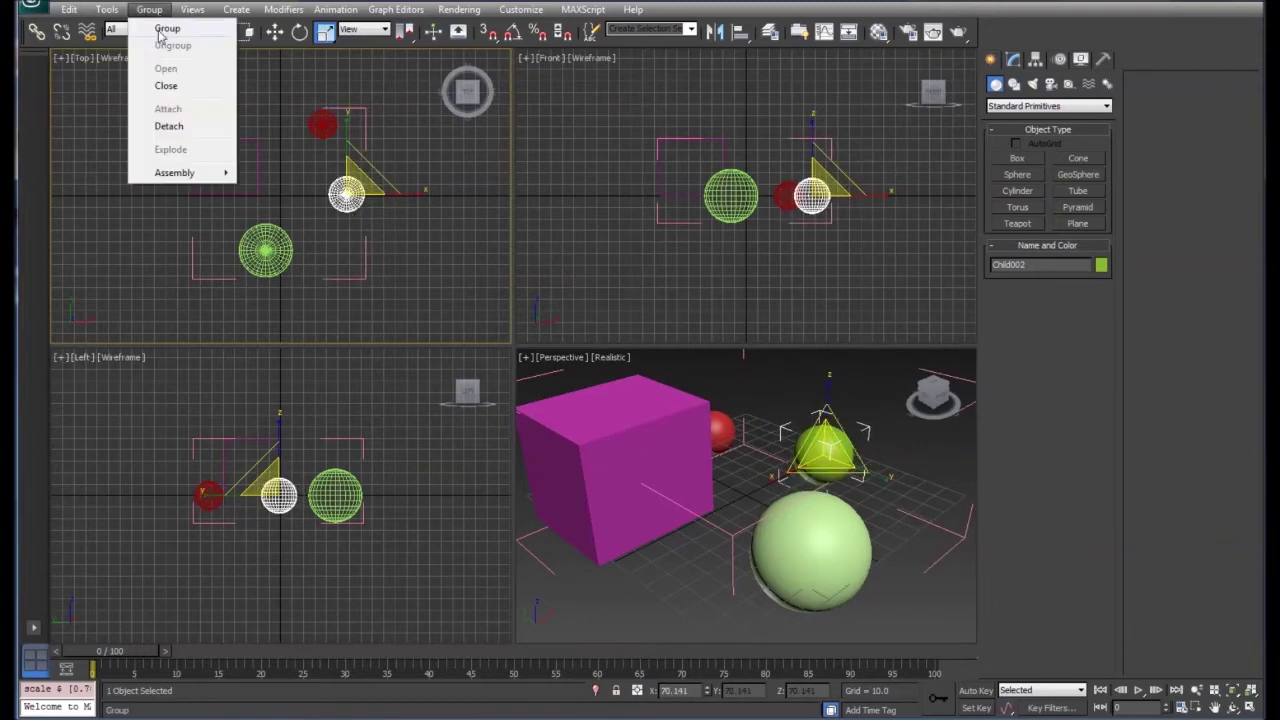
left_click(165, 87)
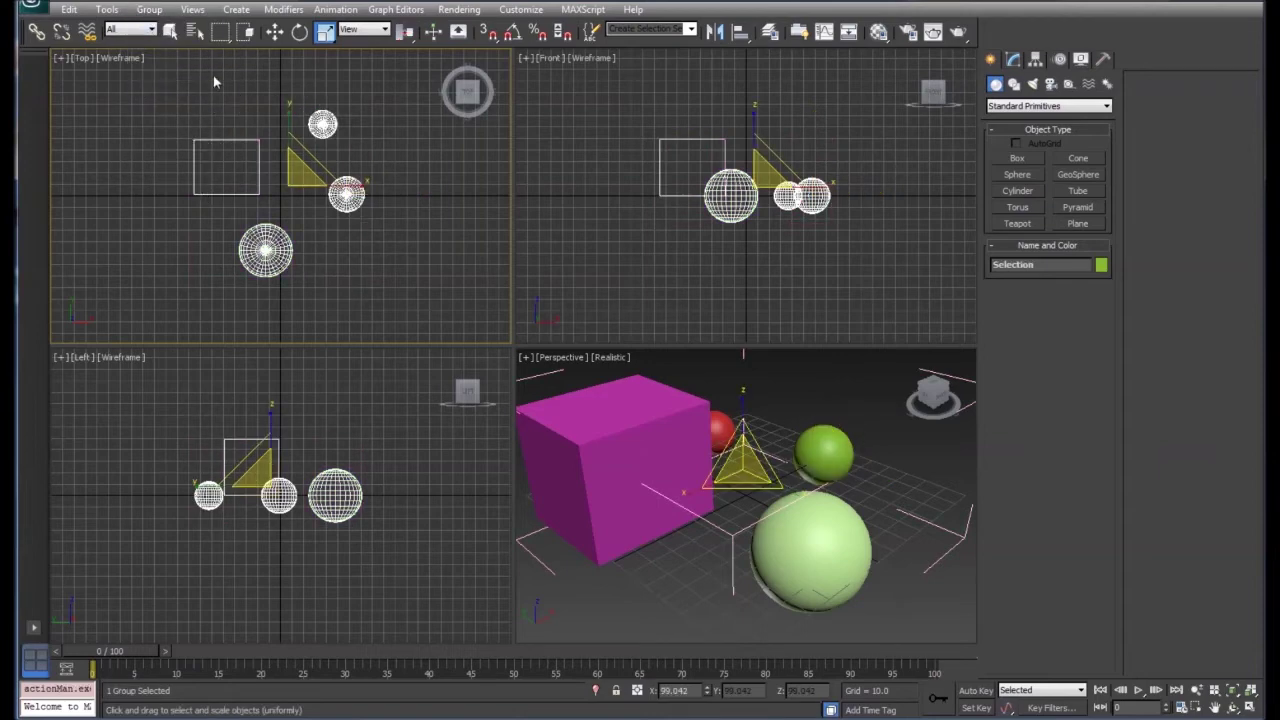
left_click_drag(286, 153, 302, 191)
left_click(340, 225)
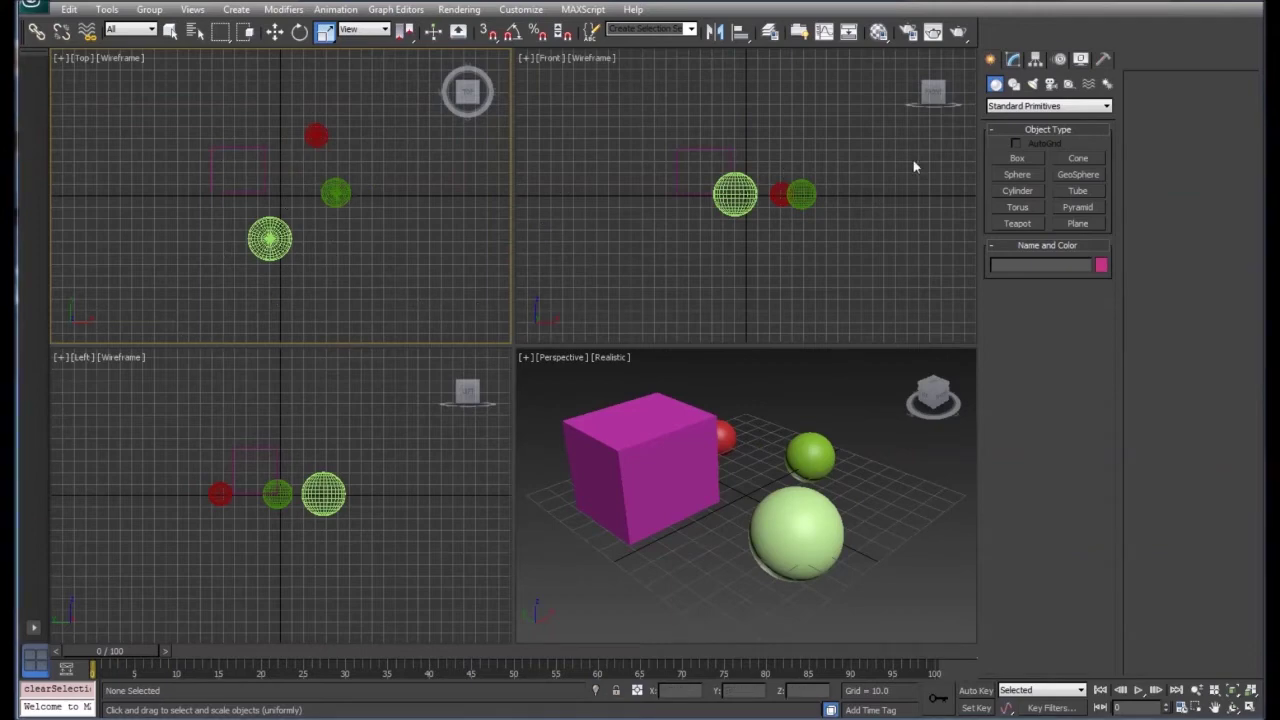
Create two tall light-blue boxes, the second about 34 × 61 × 86 units.
left_click(1017, 158)
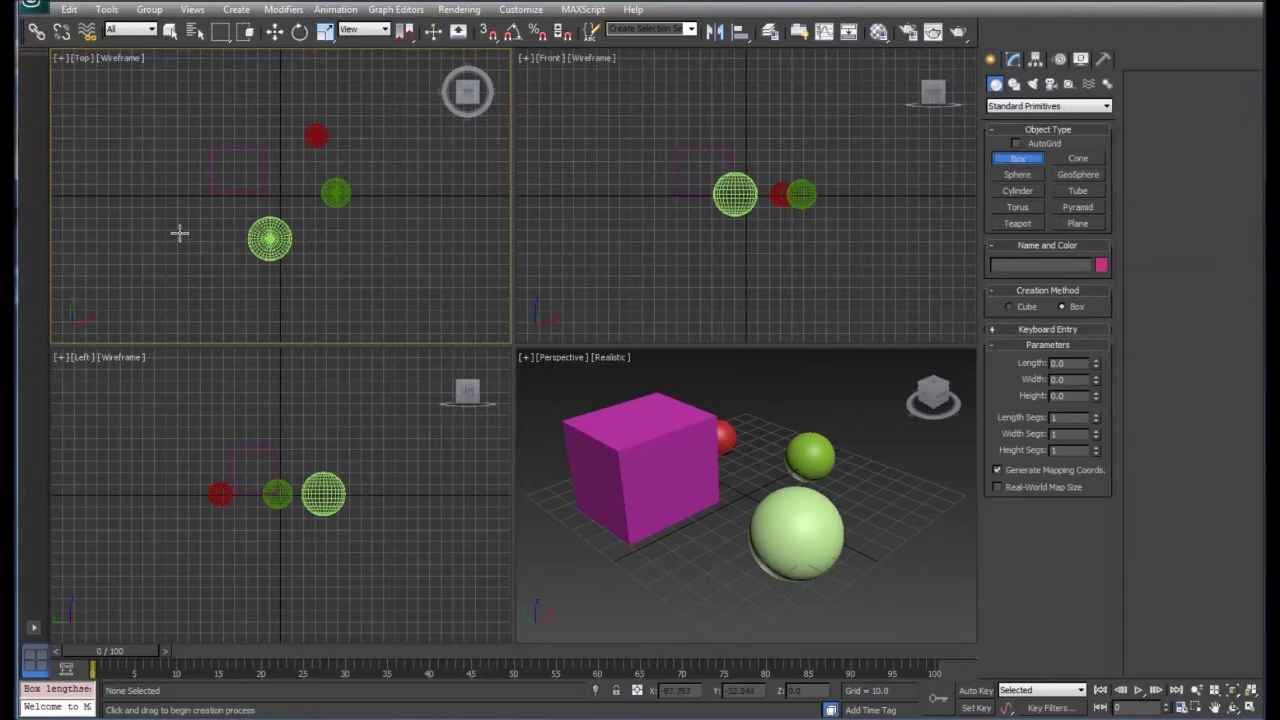
left_click_drag(180, 232, 219, 282)
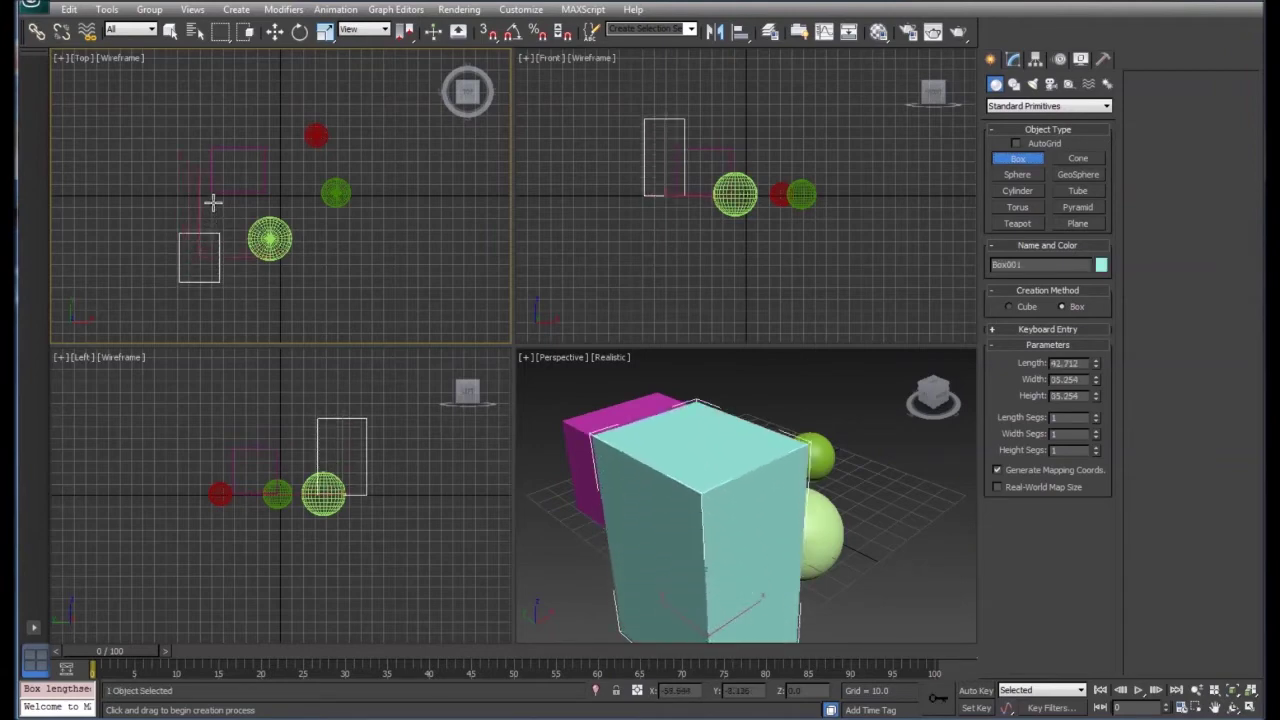
left_click(210, 188)
left_click_drag(155, 88, 226, 125)
left_click(232, 40)
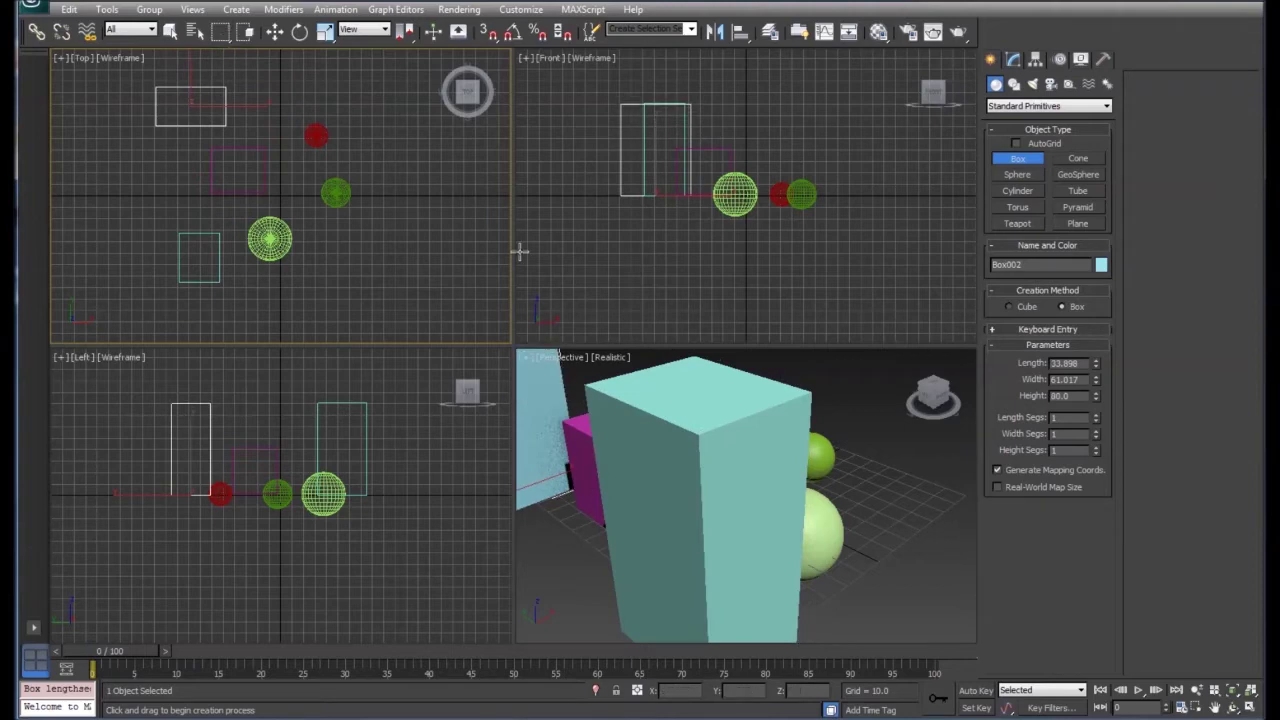
Orbit and zoom the Perspective view to see all objects from the front.
right_click(945, 387)
left_click_drag(945, 387, 935, 410)
scroll(834, 445, "down", 4)
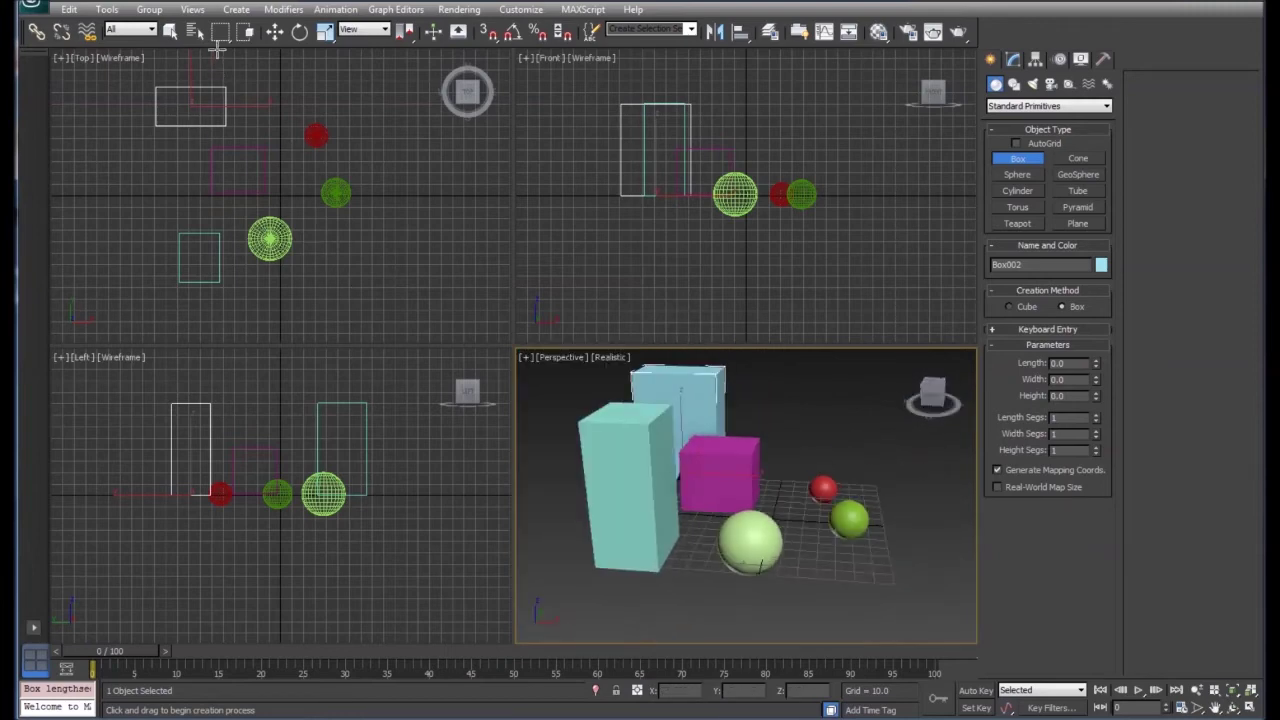
left_click(170, 32)
Marquee-select the two new boxes and the Selection group and group them as 'Selection2'.
left_click_drag(368, 290, 160, 132)
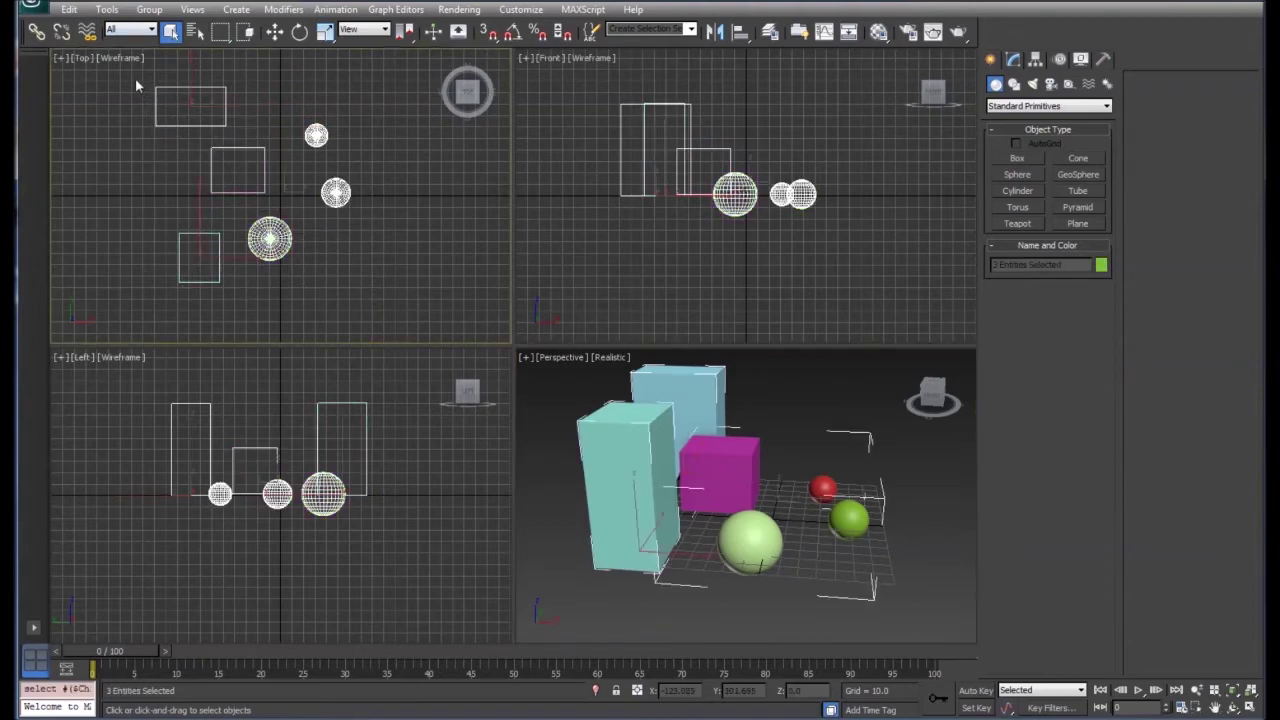
left_click(149, 9)
left_click(166, 29)
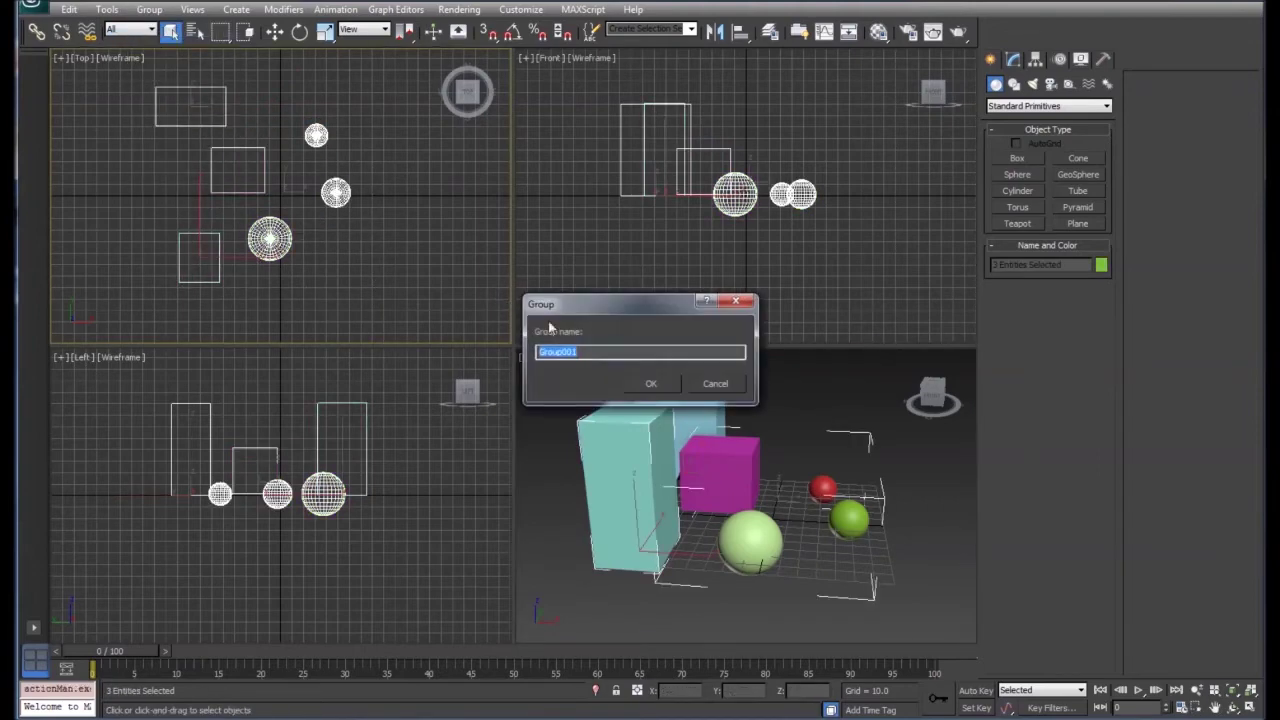
type("Spheres")
left_click(650, 386)
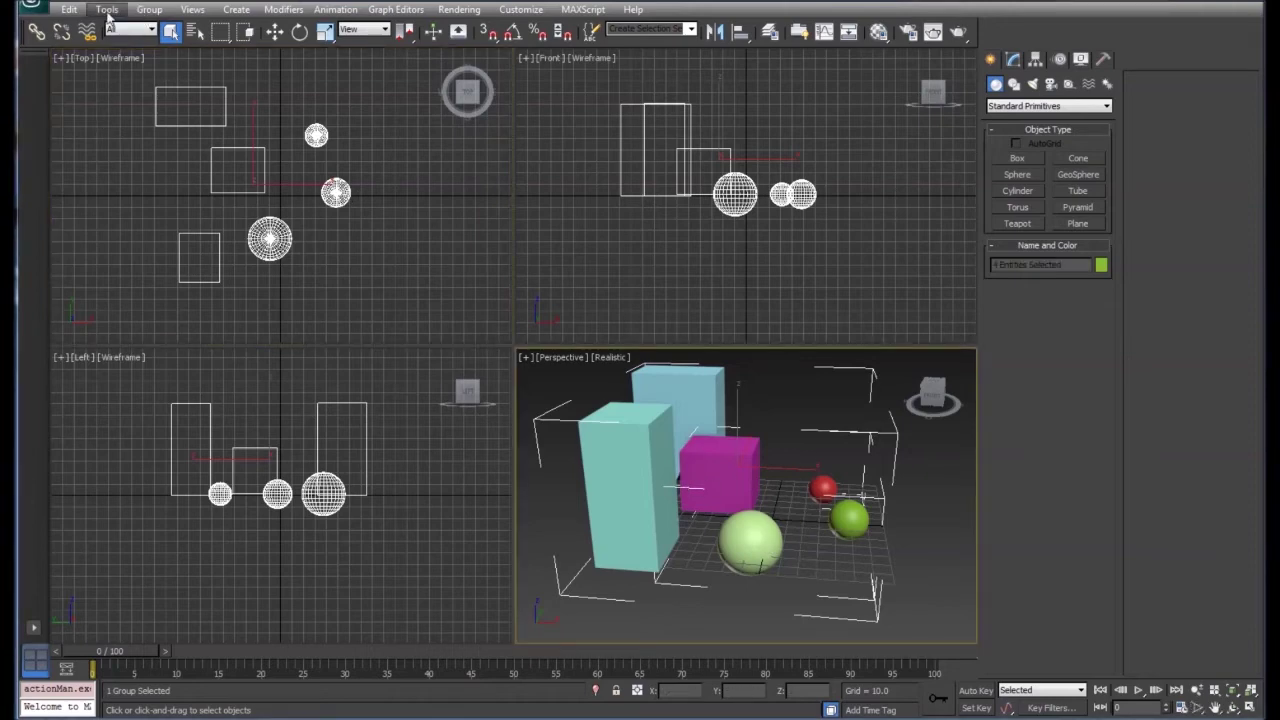
Open the group with Group > Open and select it.
left_click(148, 10)
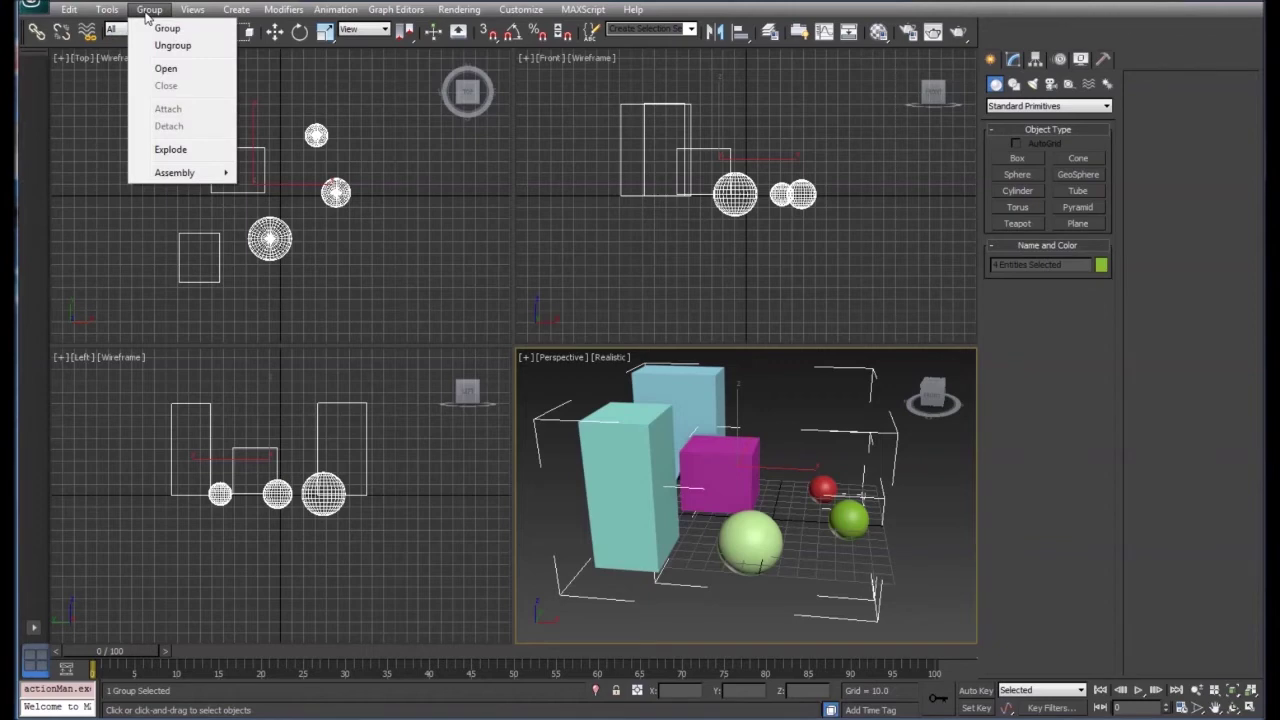
left_click(164, 68)
left_click(715, 474)
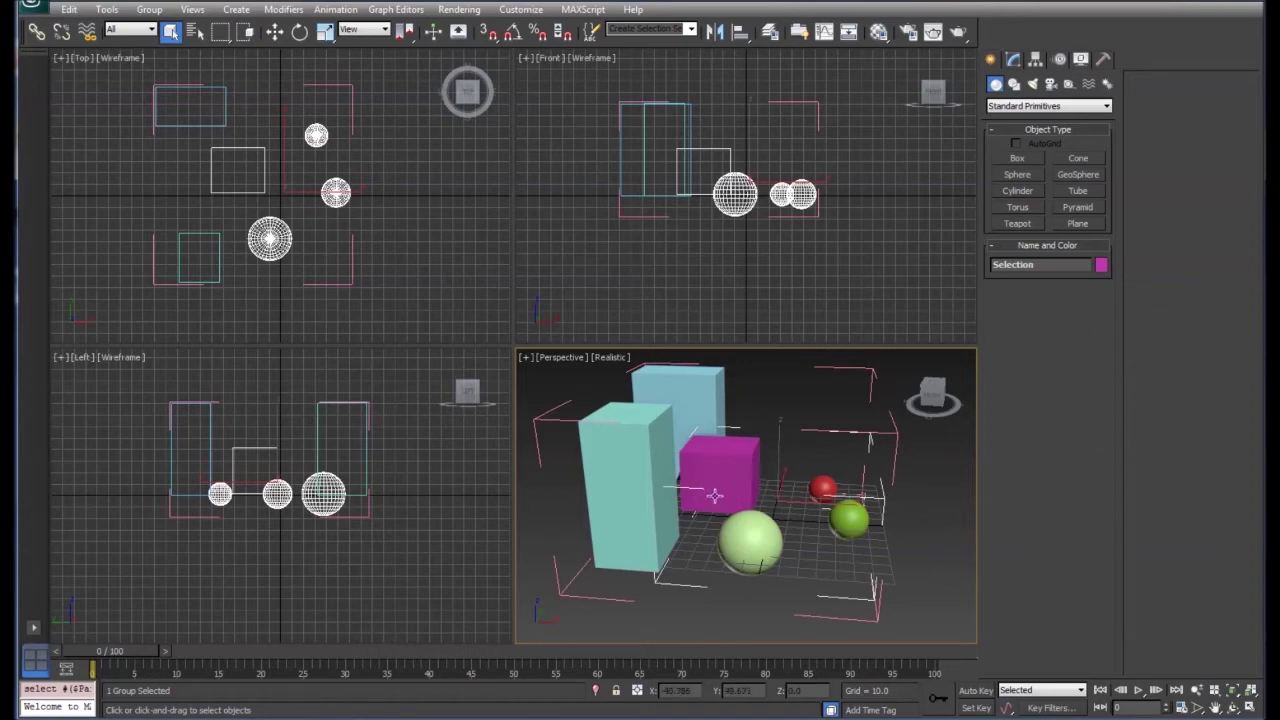
Pick the light-green, dark green and red spheres and Box001 individually, then open the group again.
left_click(763, 543)
left_click(850, 519)
left_click(822, 489)
left_click(630, 453)
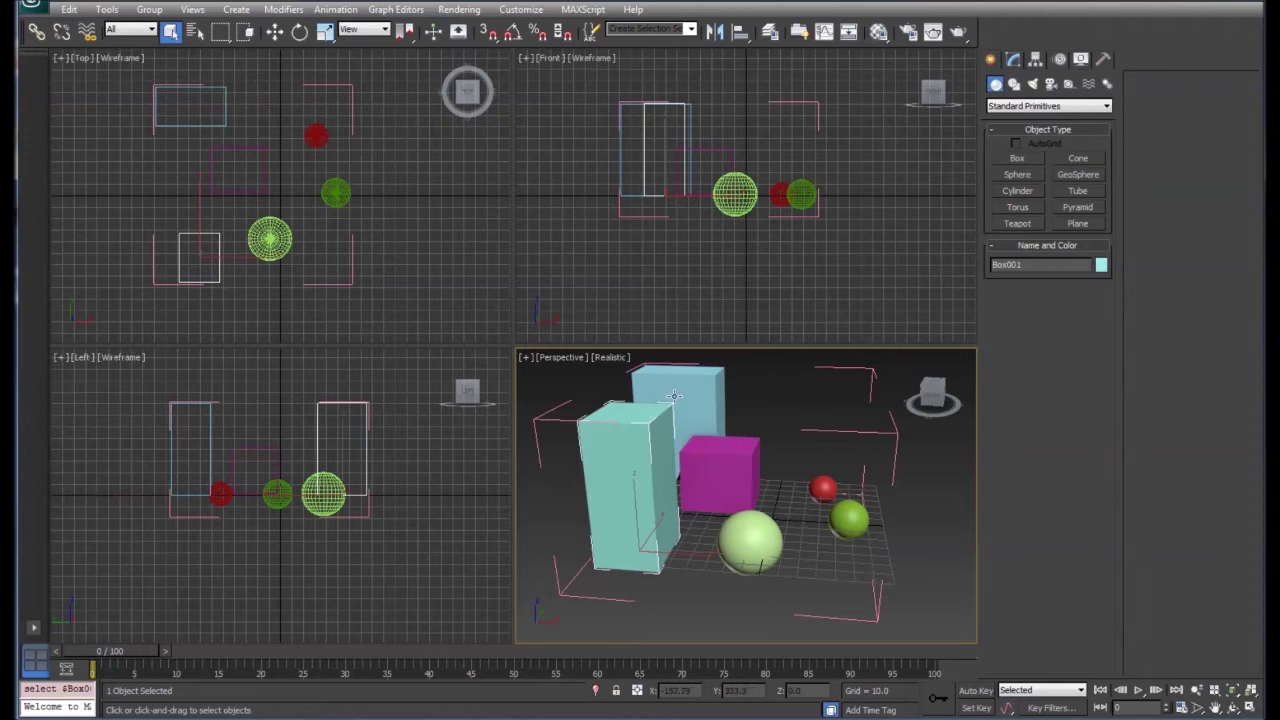
left_click(738, 482)
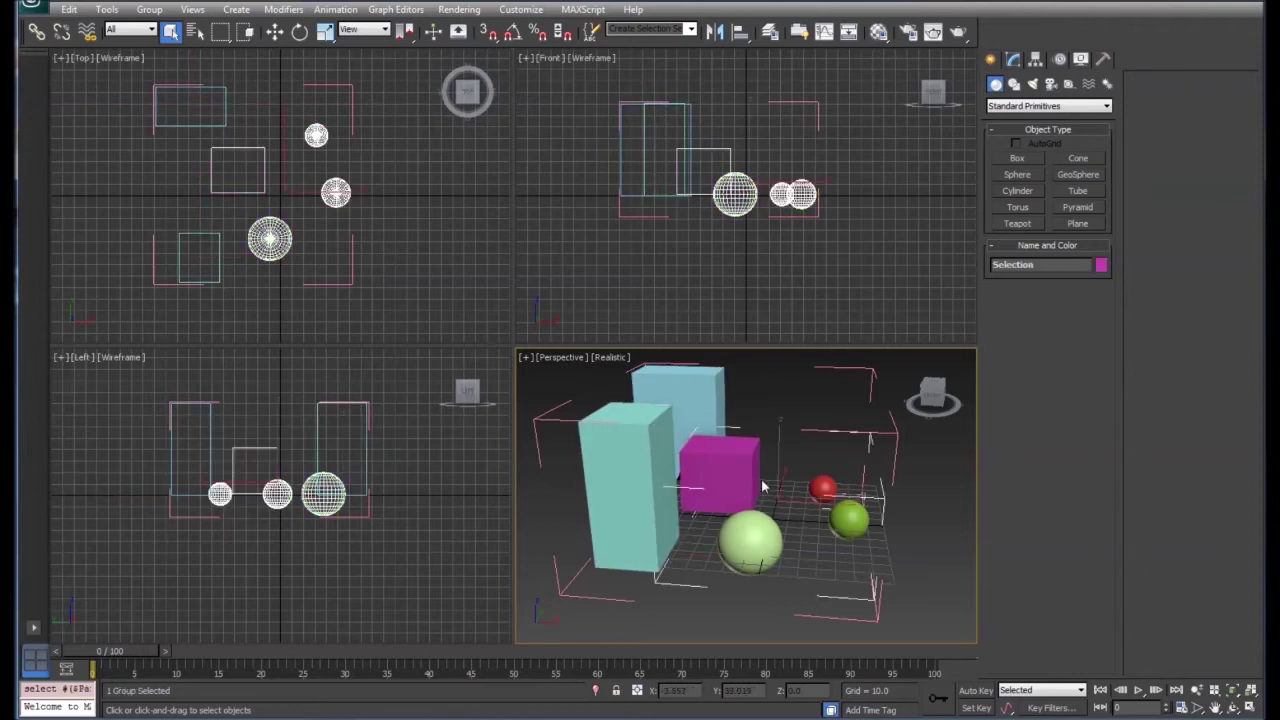
left_click(149, 9)
left_click(158, 66)
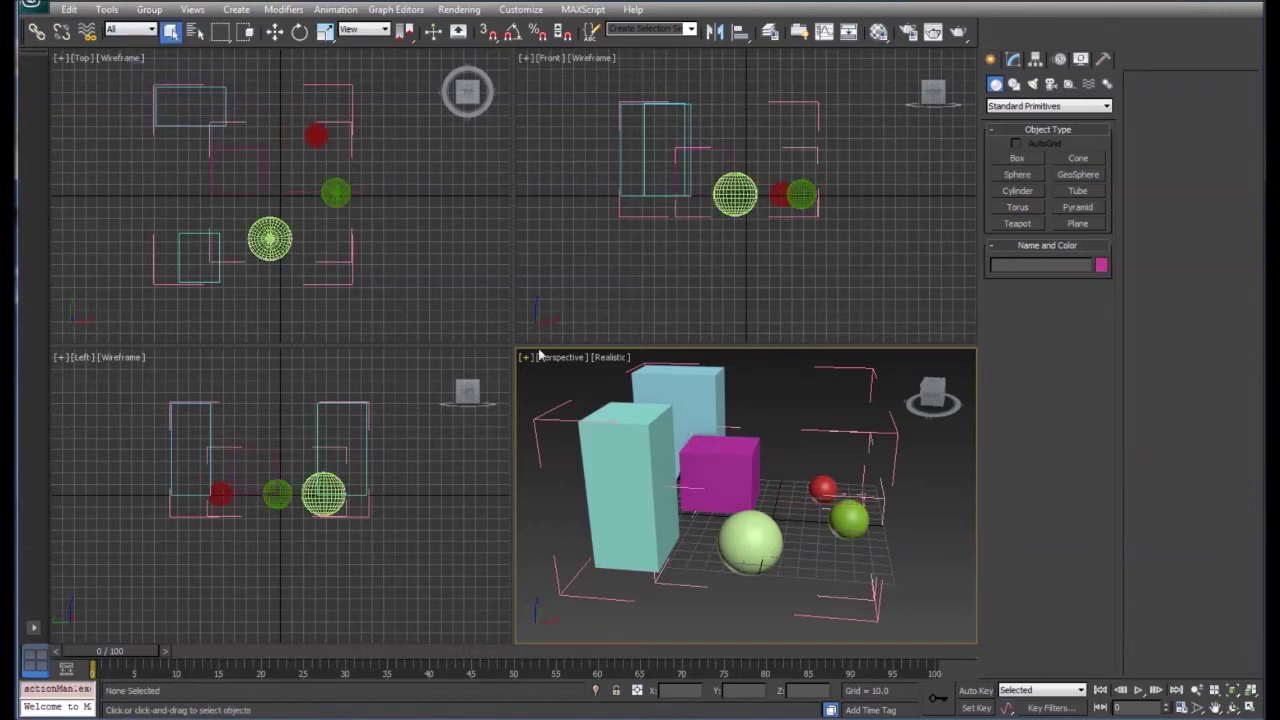
Select the three spheres and the Parent box, then close the opened group.
left_click(849, 515)
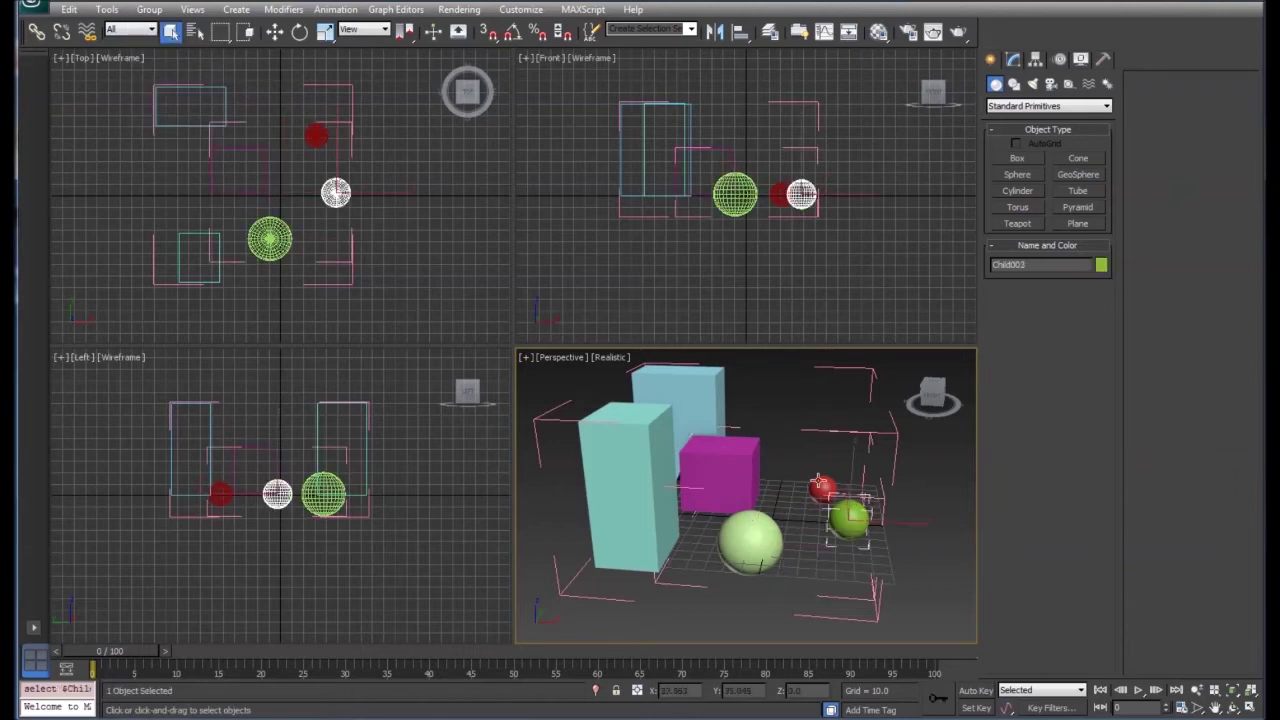
left_click(820, 487)
left_click(750, 535)
left_click(737, 484)
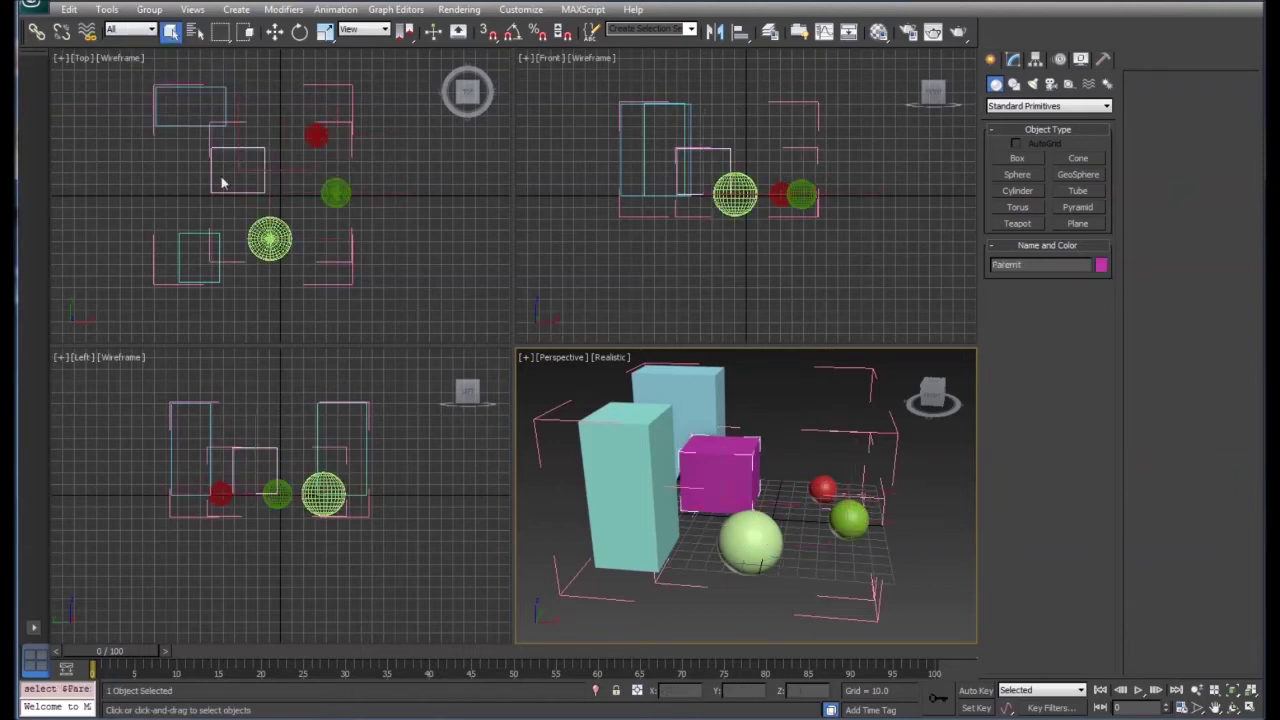
left_click(149, 9)
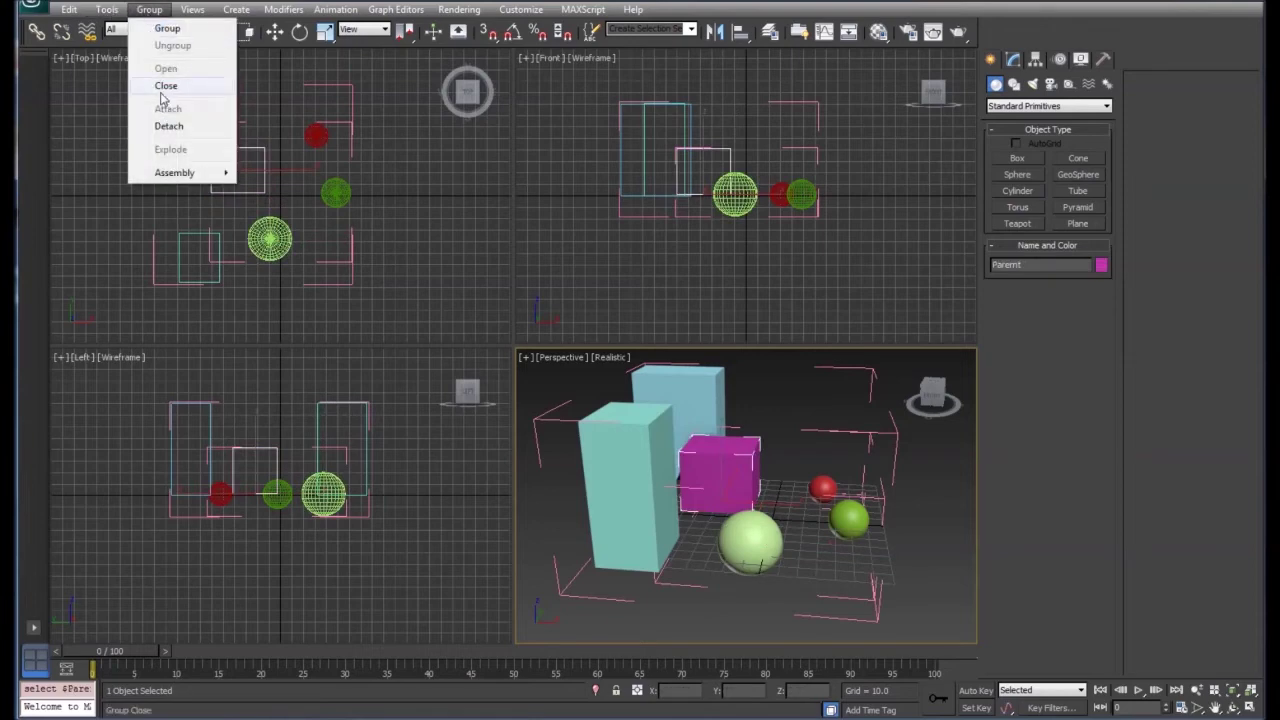
left_click(165, 87)
left_click(149, 9)
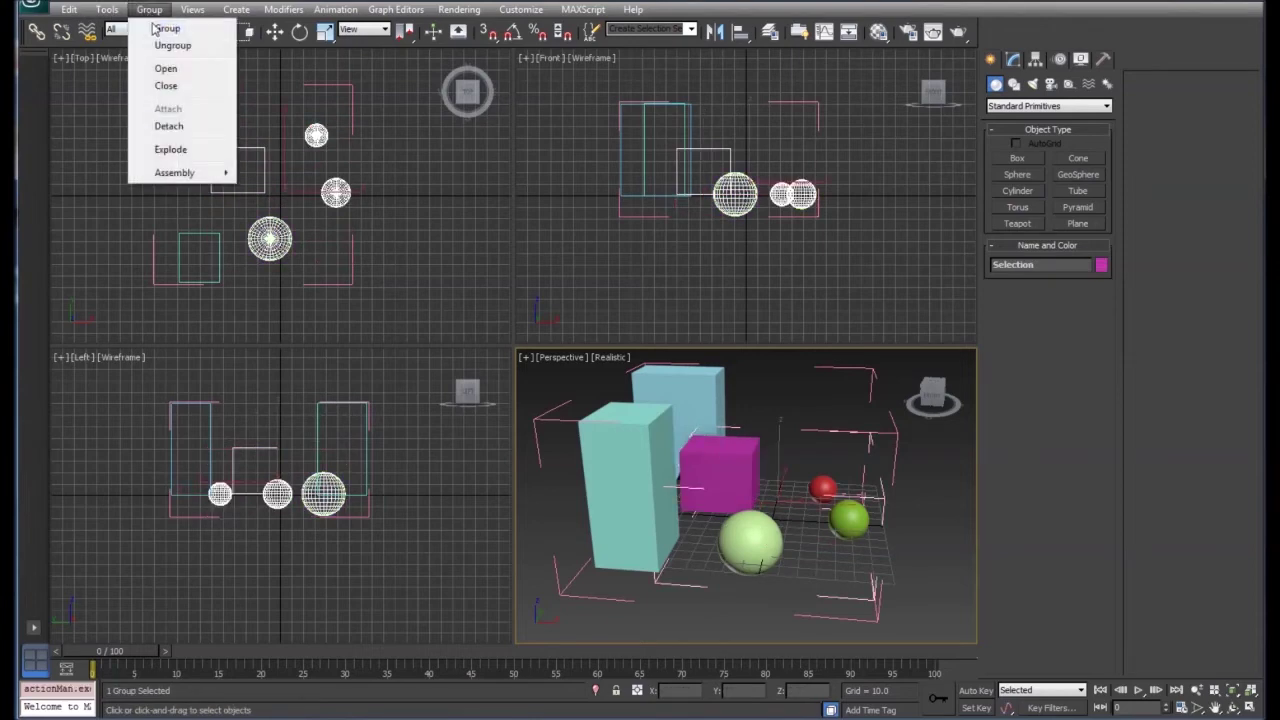
left_click(166, 87)
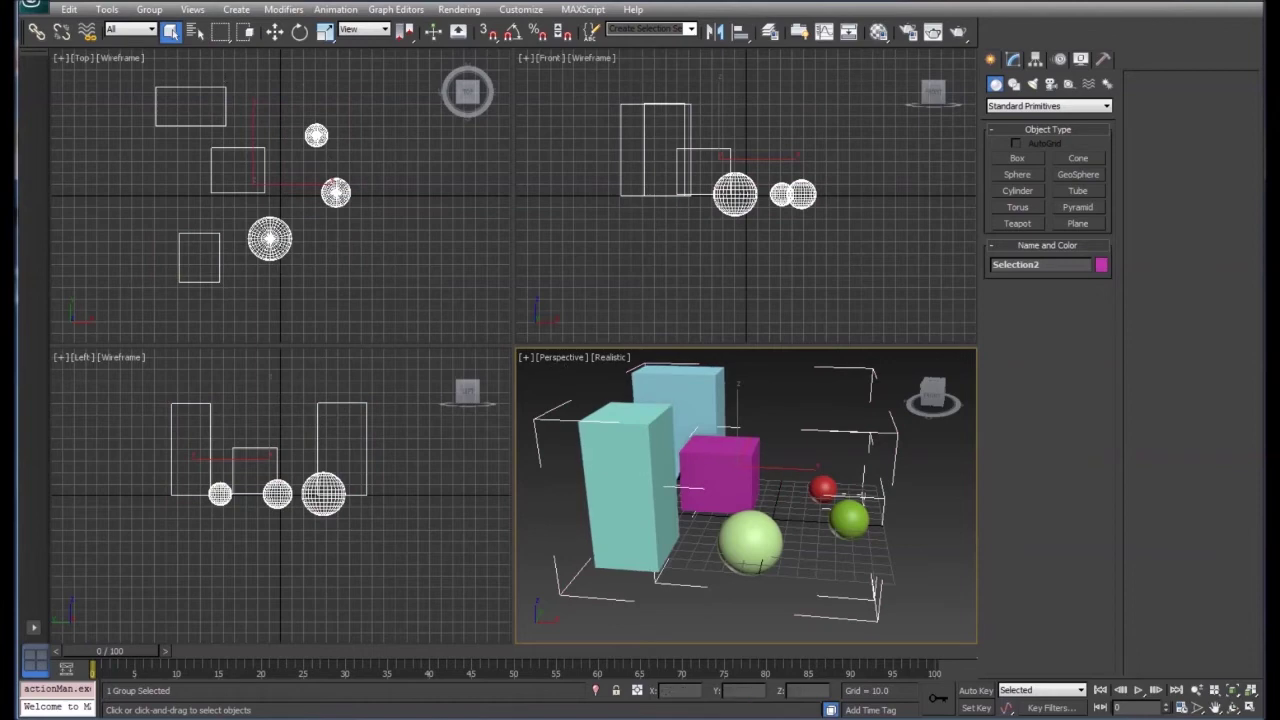
Ungroup the outer group, then Explode the nested groups into separate objects.
left_click(149, 9)
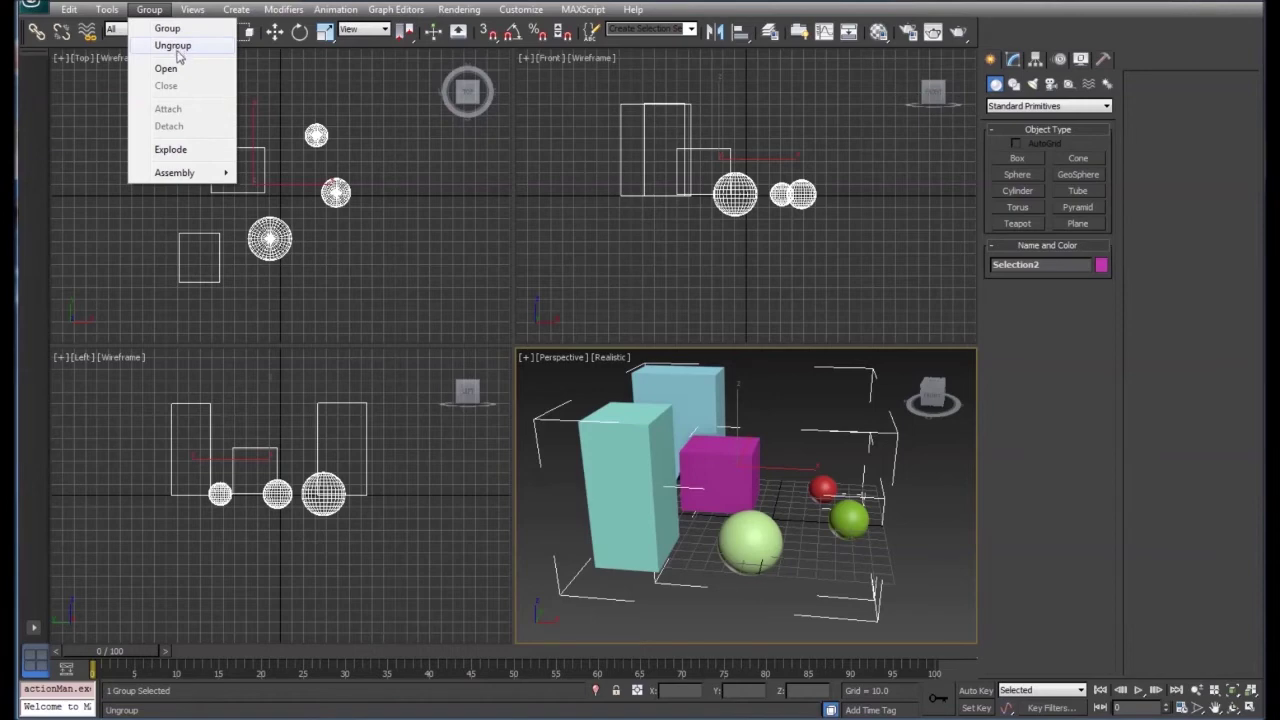
left_click(177, 48)
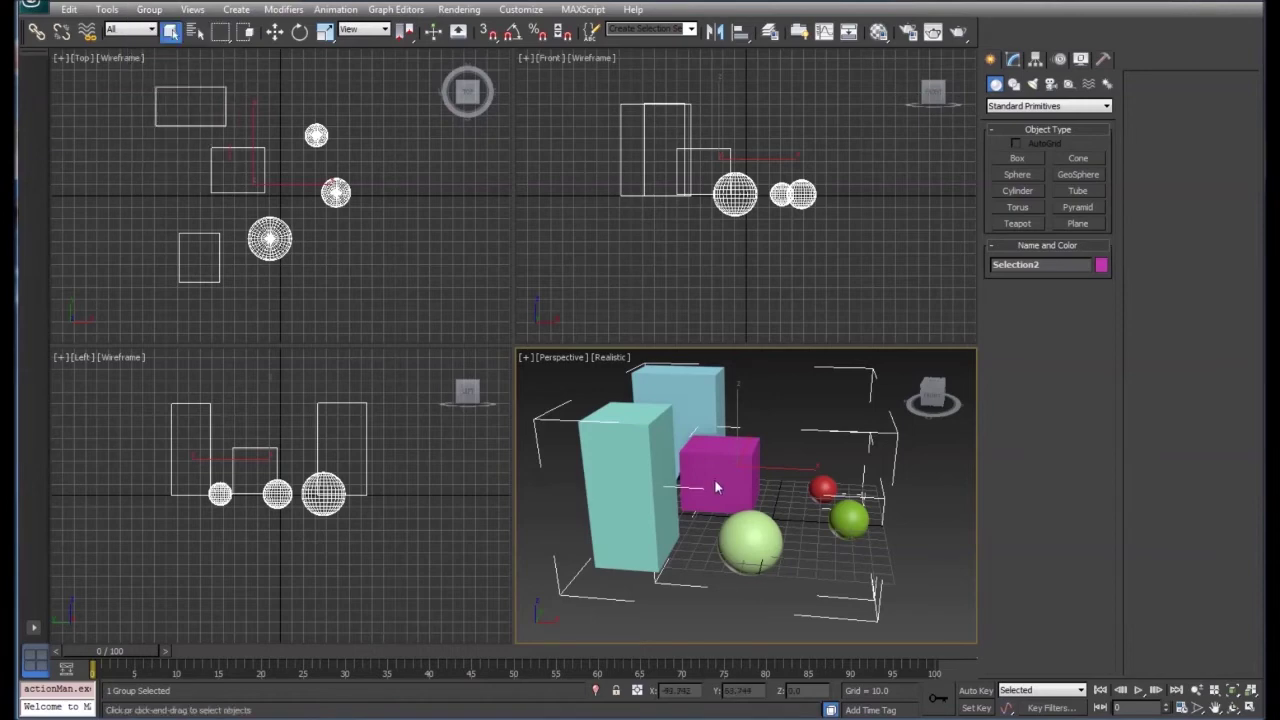
left_click(149, 9)
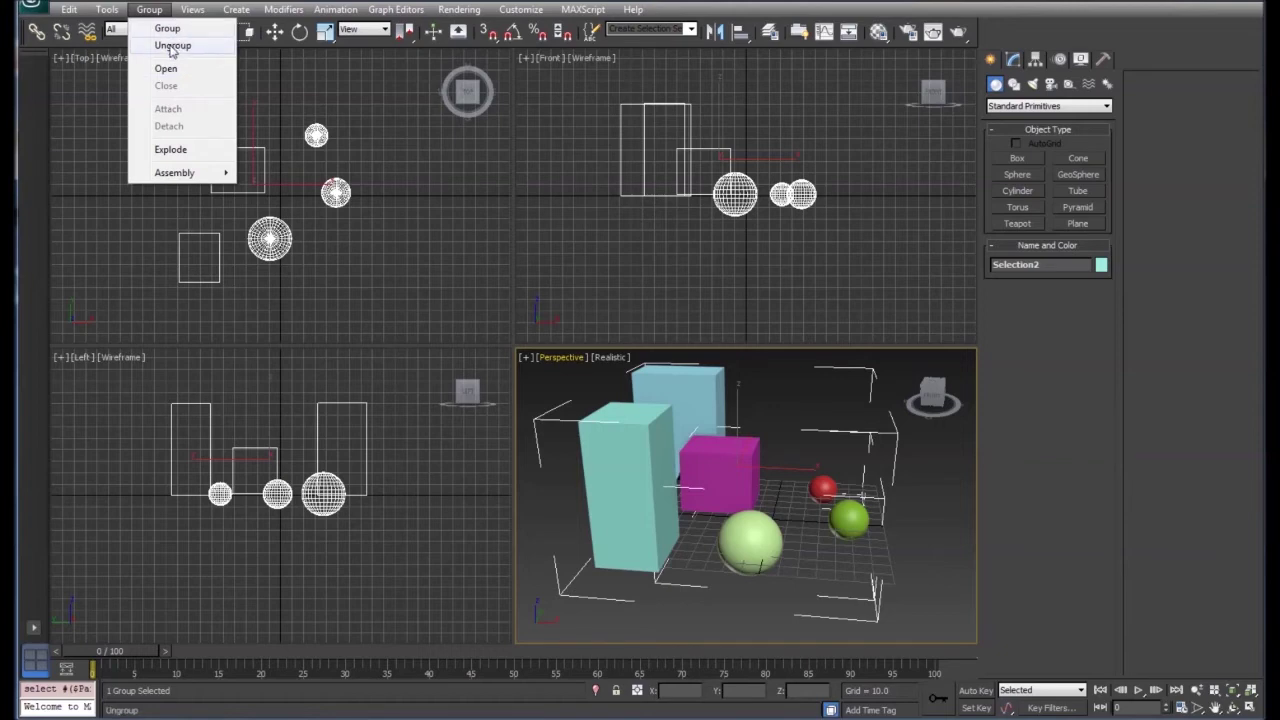
left_click(171, 150)
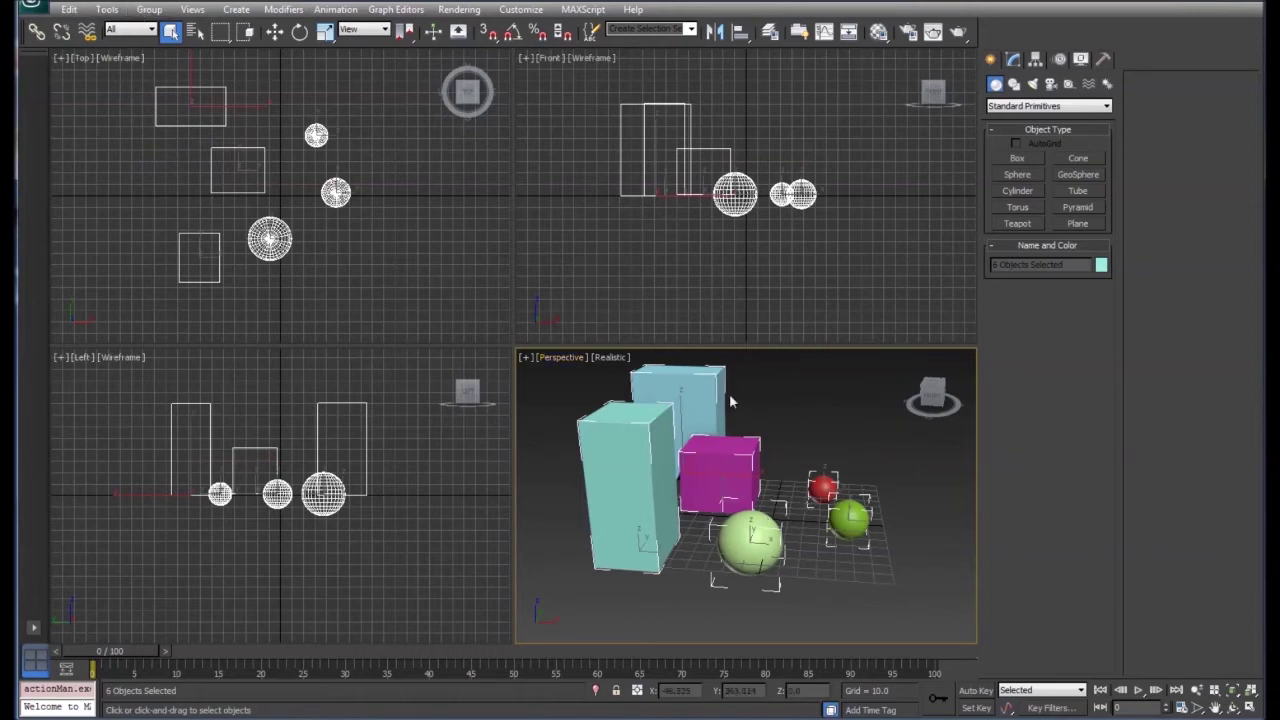
Delete the two tall light-blue boxes and recentre the view on the magenta box and spheres.
left_click(566, 591)
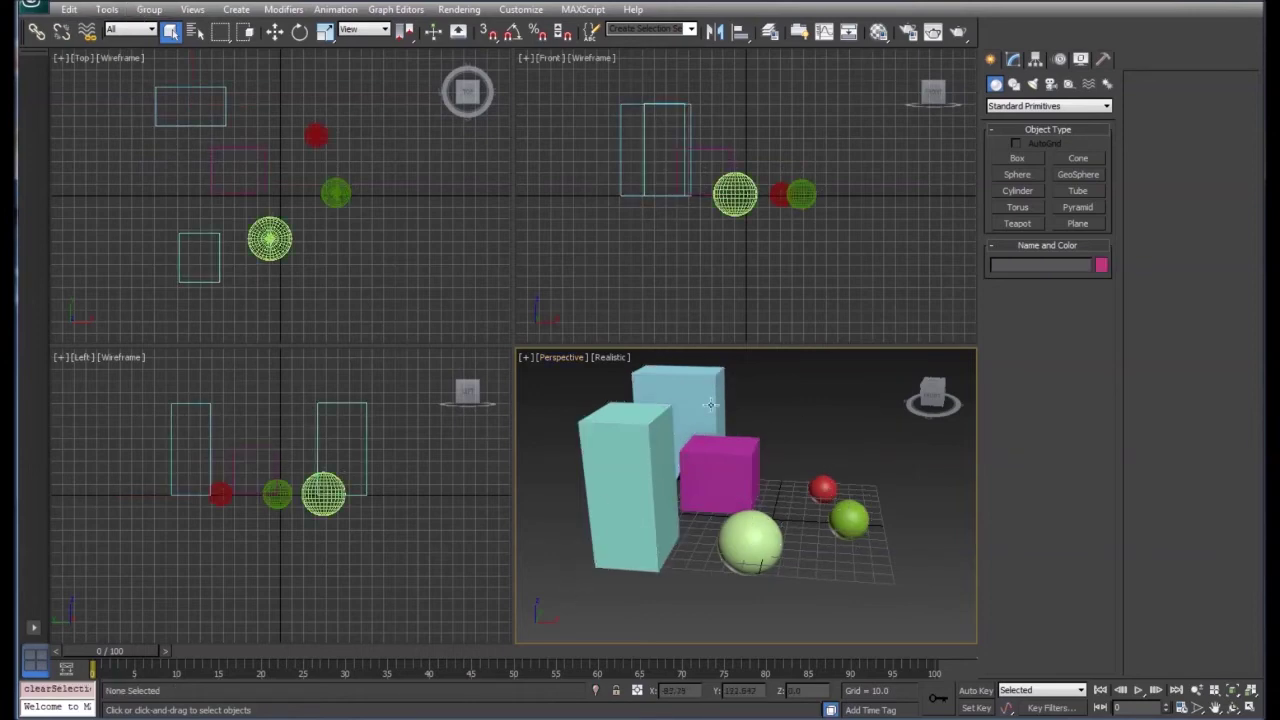
left_click(634, 448)
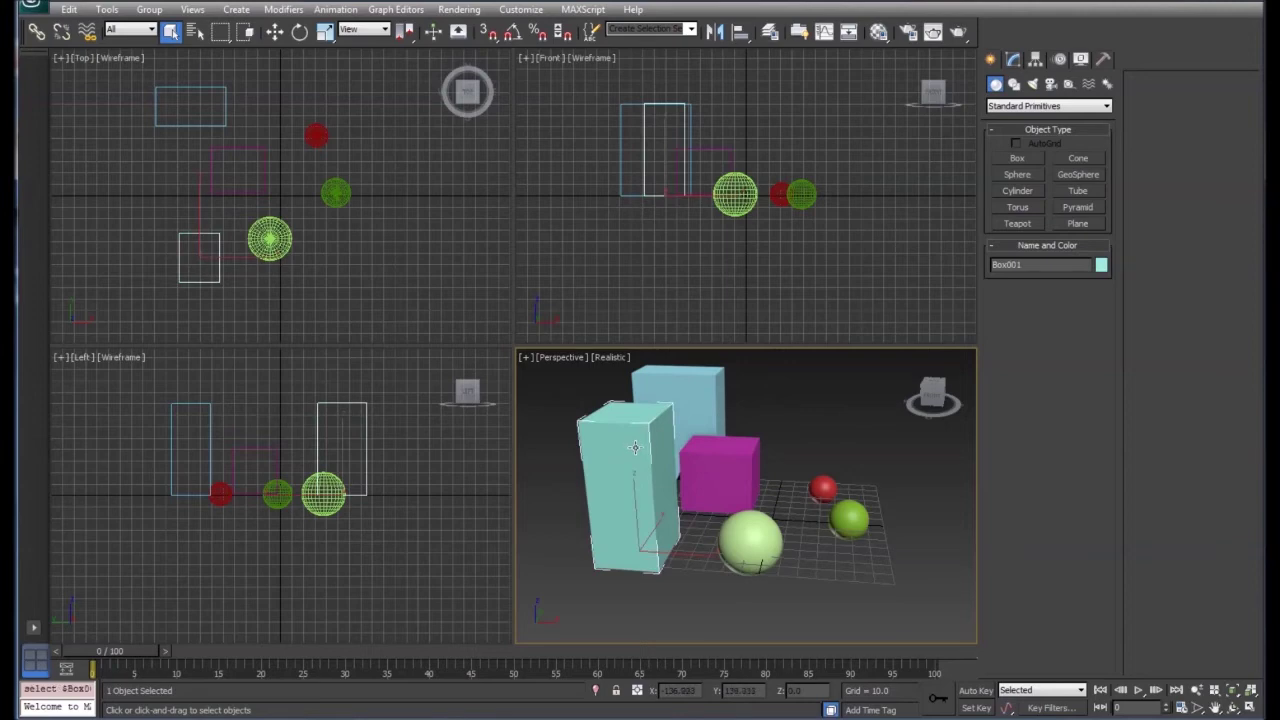
left_click(687, 386, "ctrl")
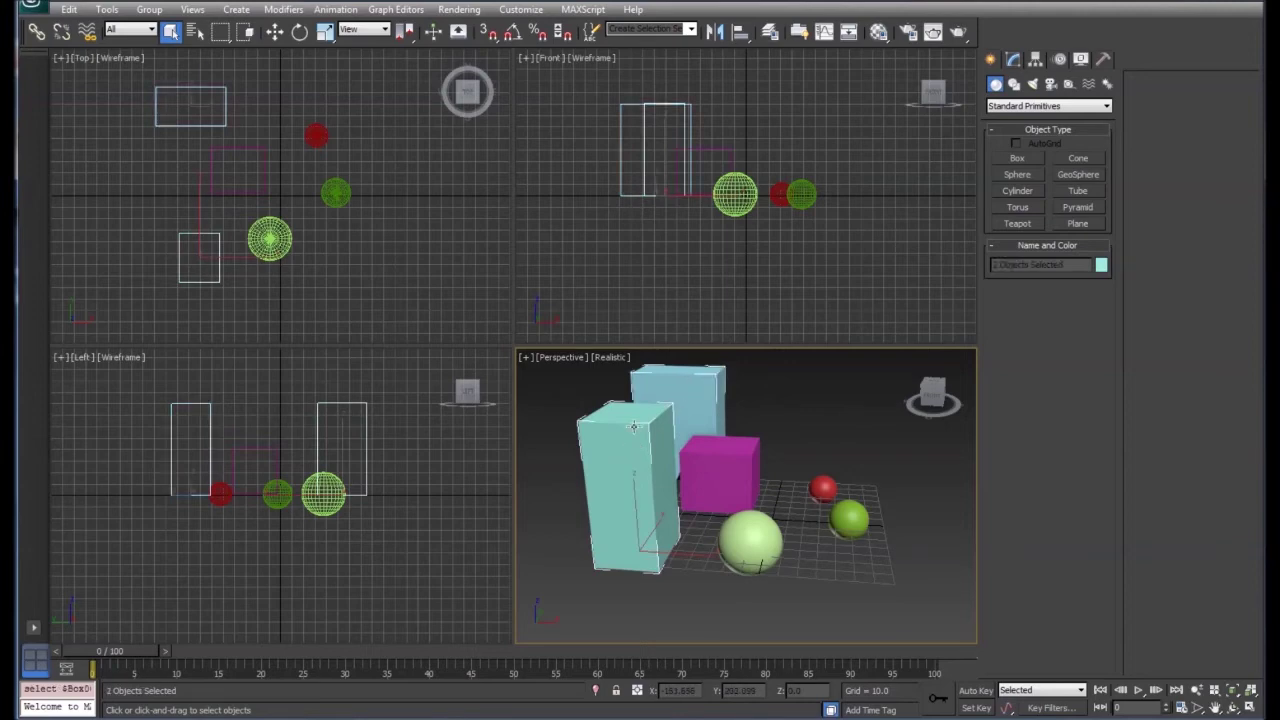
key("Delete")
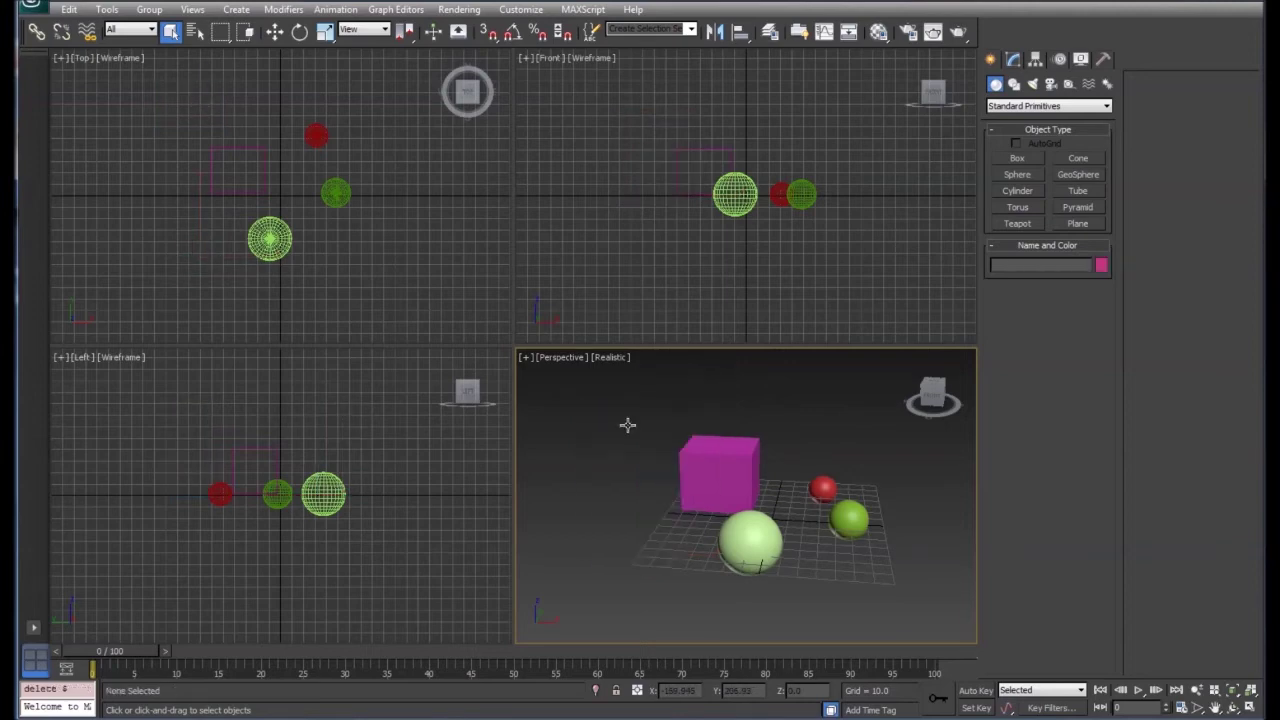
middle_click_drag(757, 443, 745, 444)
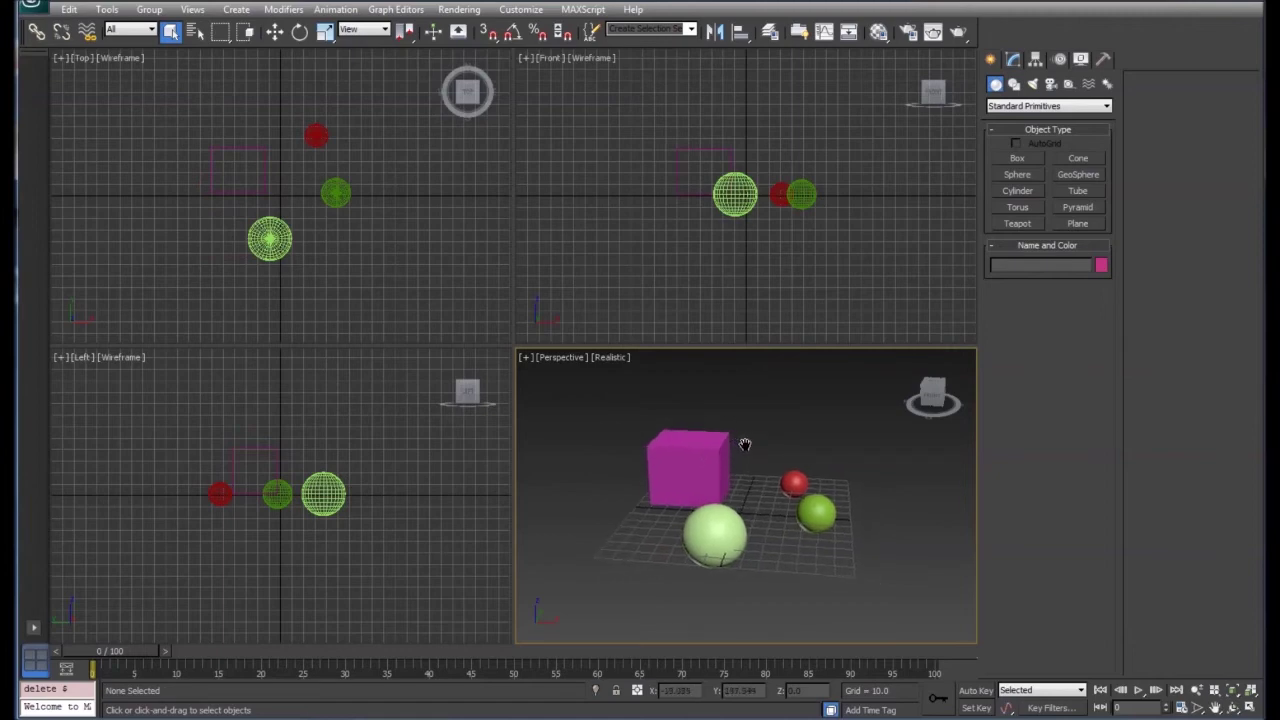
scroll(746, 452, "up", 2)
middle_click_drag(756, 492, 770, 471)
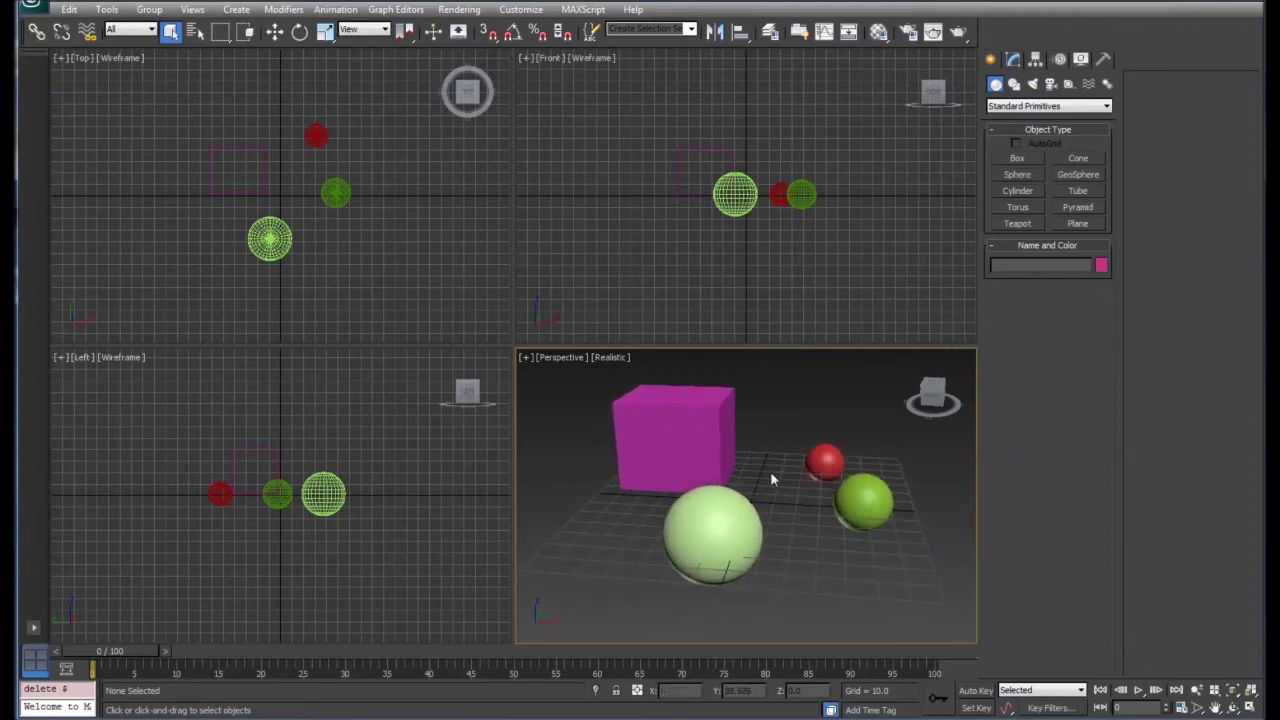
left_click(663, 414)
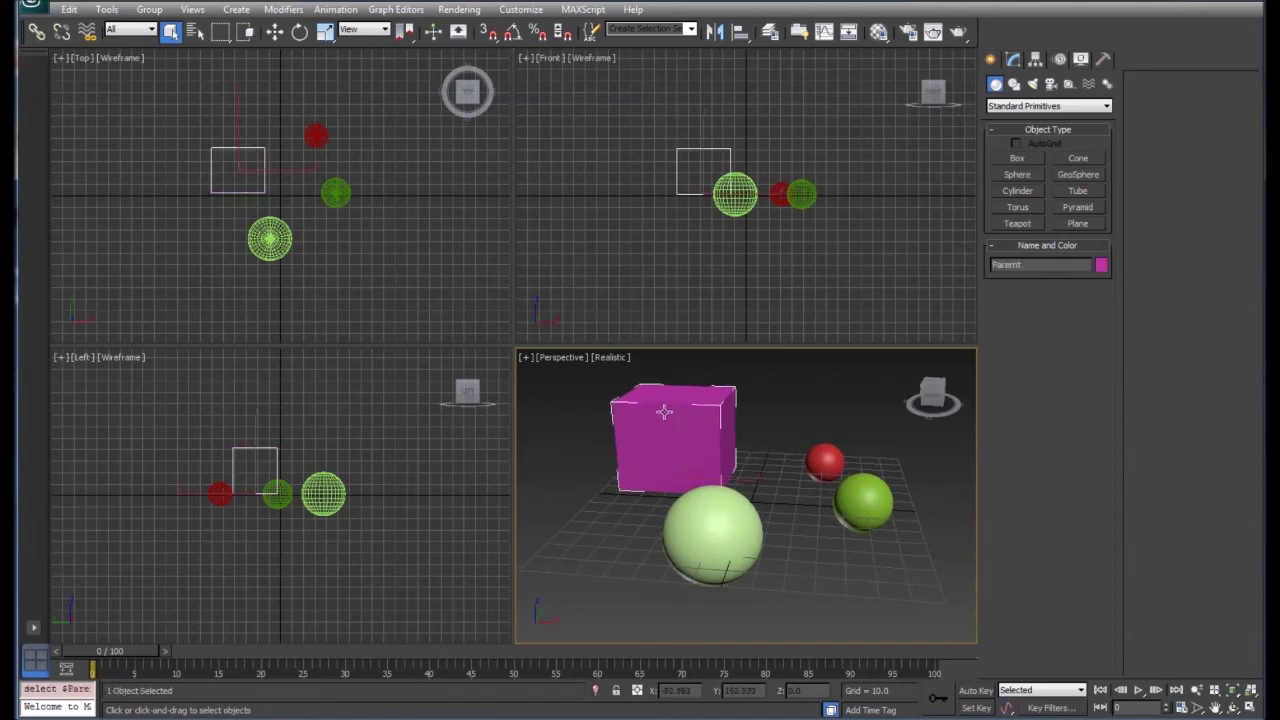
Select each sphere and the magenta box in turn to check their names, then clear the selection.
left_click(711, 531)
left_click(845, 498)
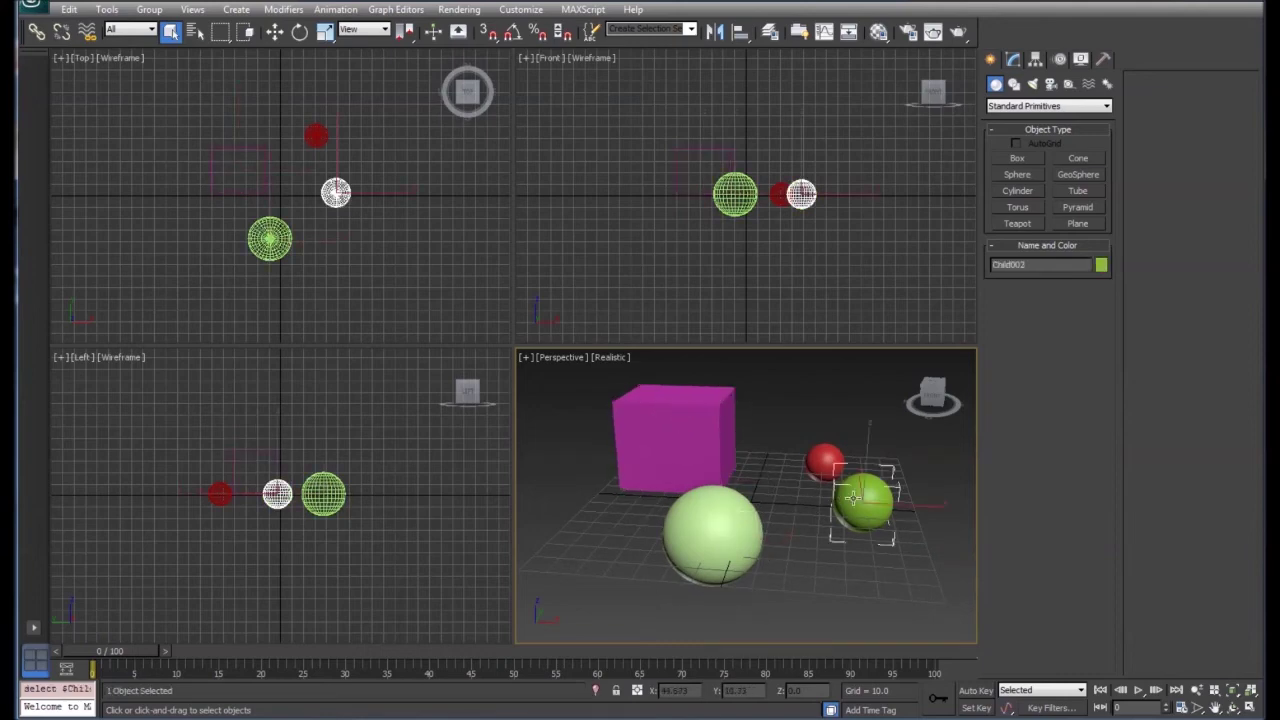
left_click(826, 461)
left_click(716, 528)
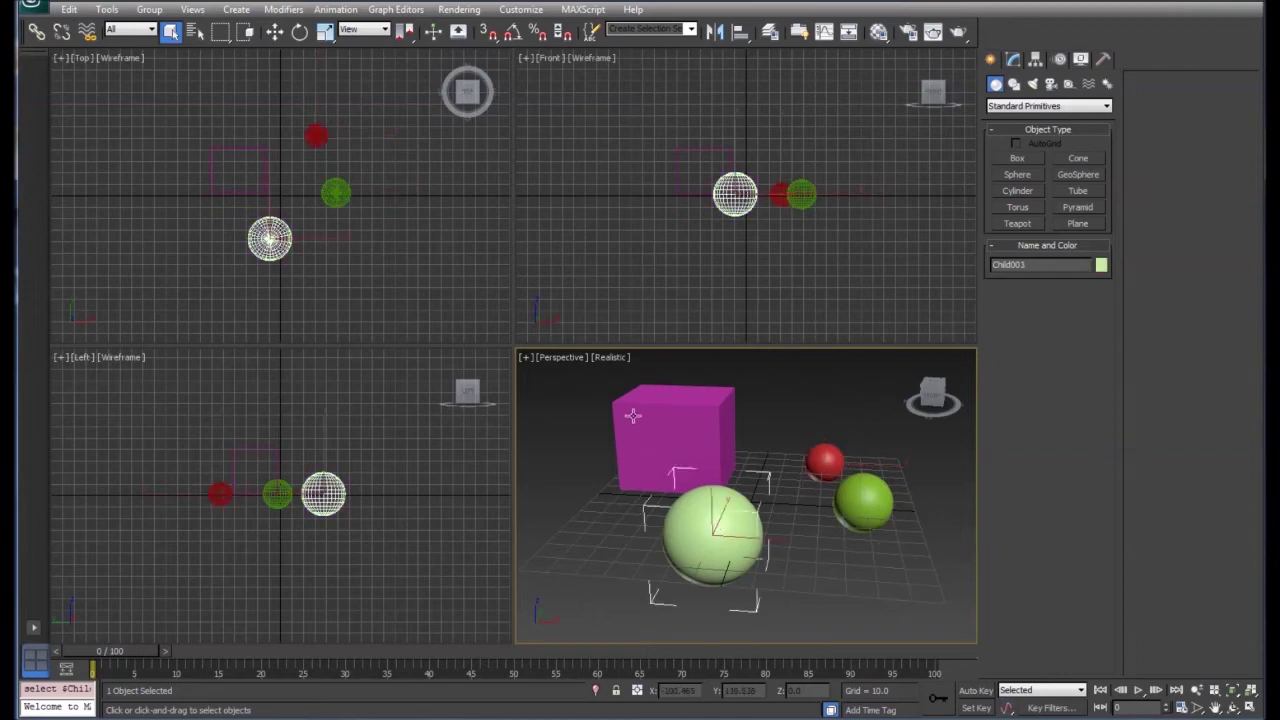
left_click(633, 416)
left_click(556, 401)
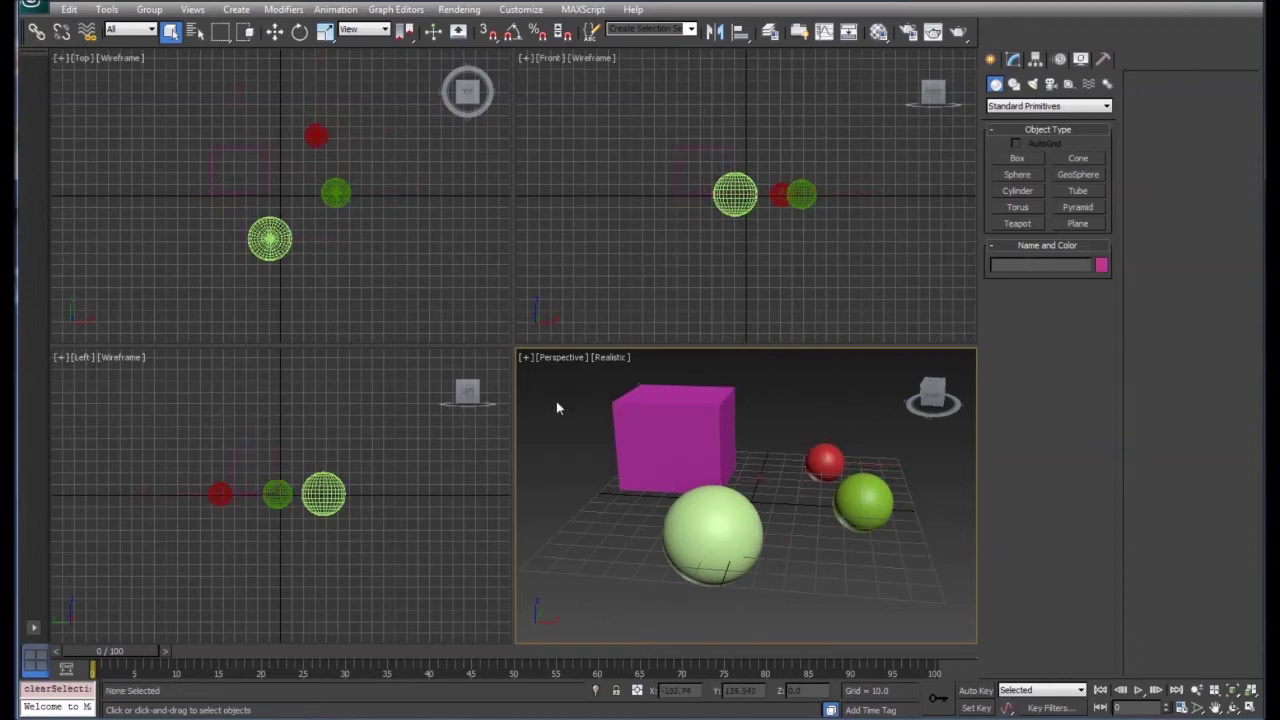
Link the red sphere Child001 and the green sphere Child002 to the magenta Parent box.
left_click(36, 33)
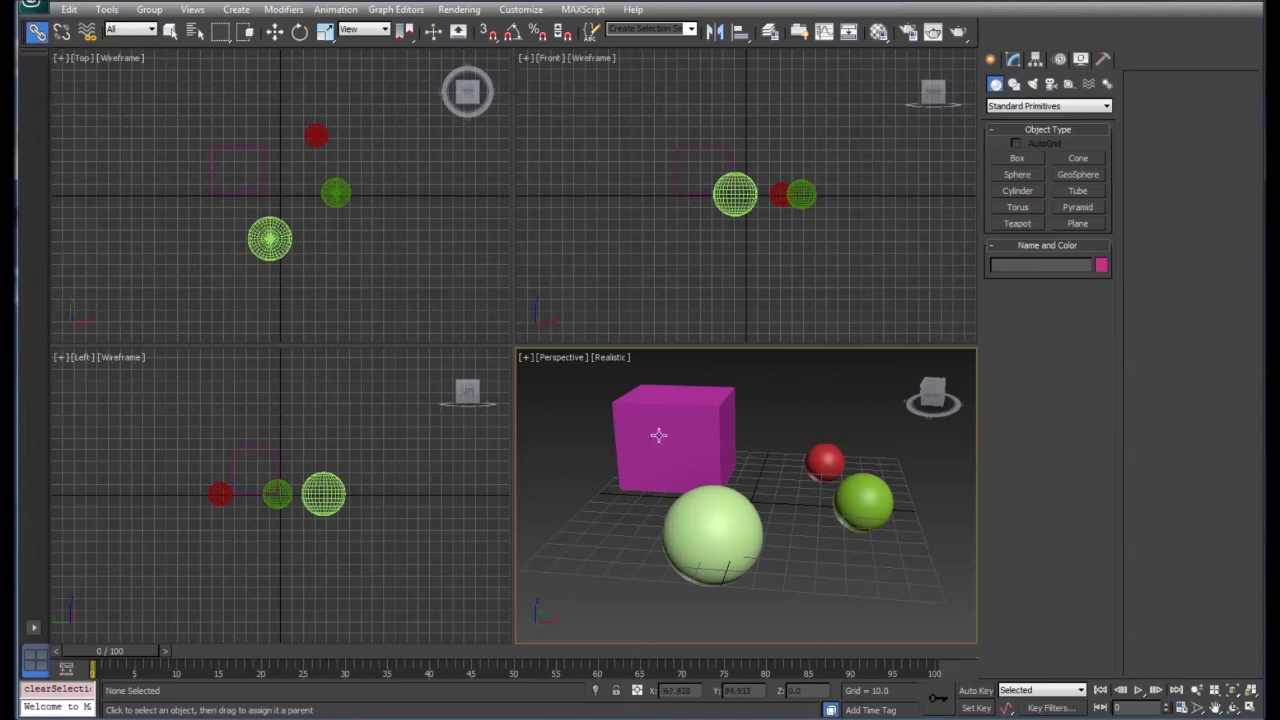
left_click_drag(827, 459, 679, 440)
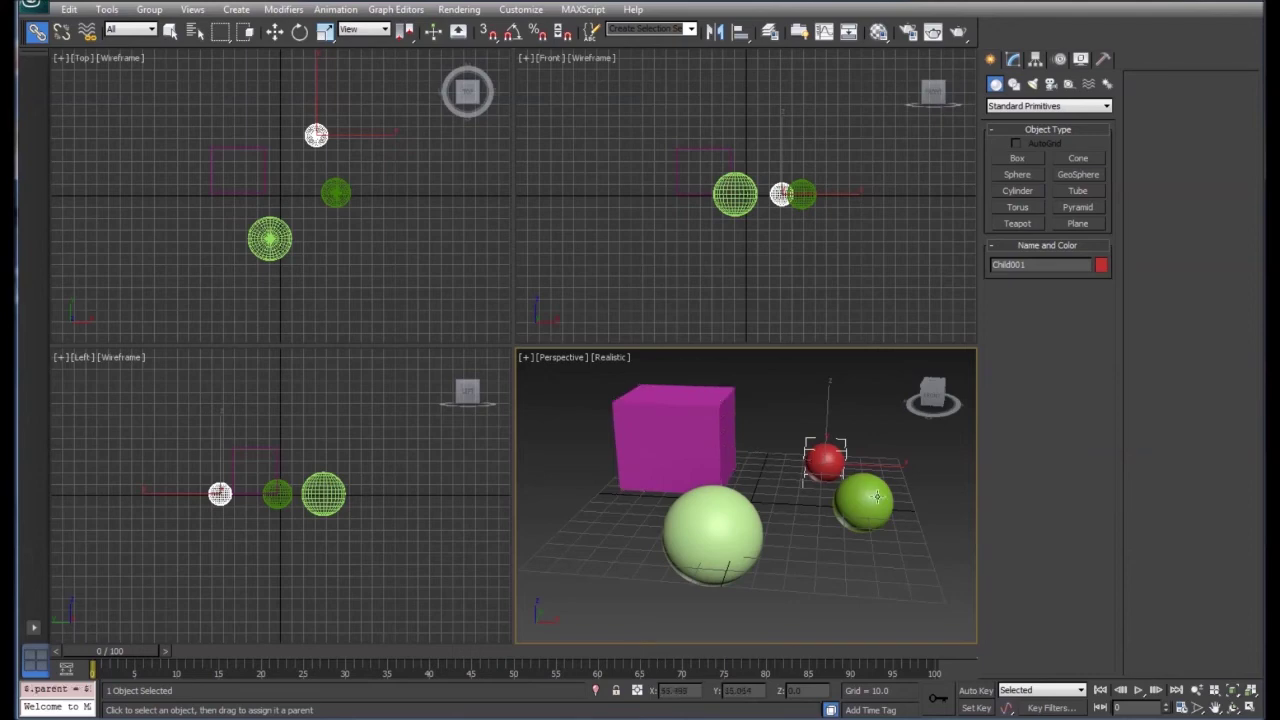
left_click_drag(875, 500, 724, 526)
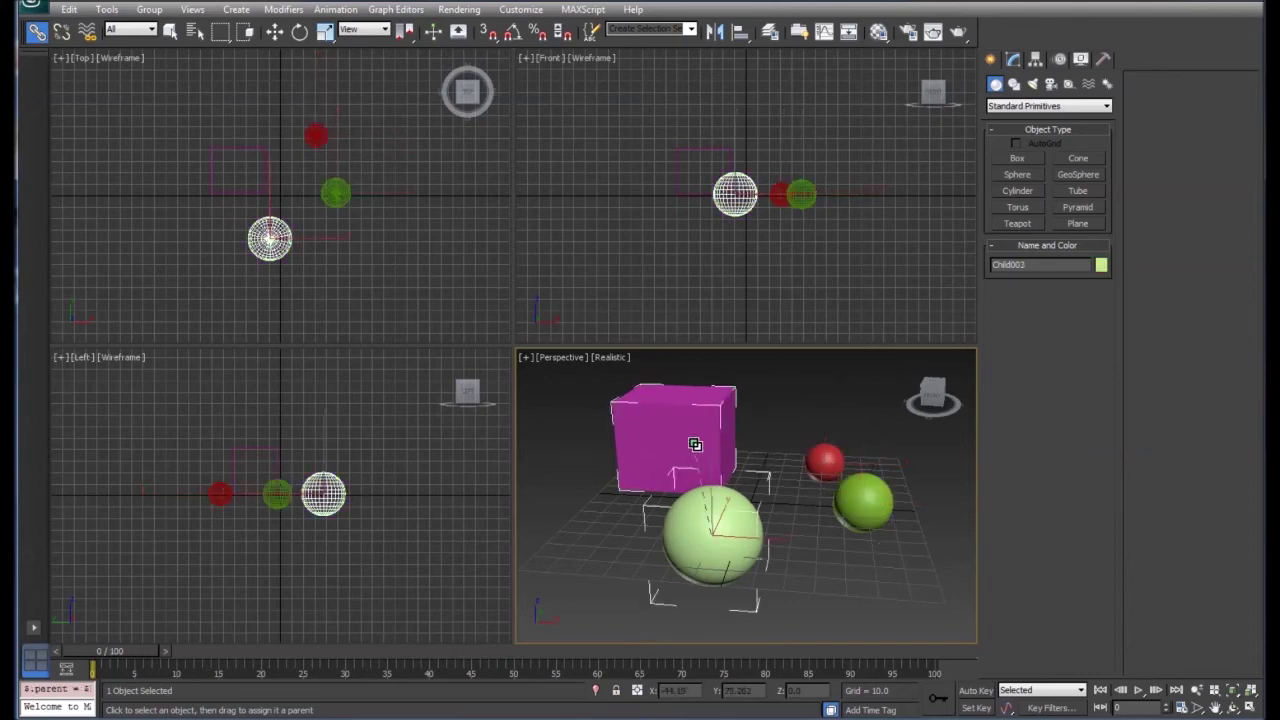
left_click(275, 31)
Move the light-green sphere, the magenta box and the red sphere Child001 to new positions.
mouse_move(745, 540)
left_mouse_down()
mouse_move(625, 530)
mouse_move(714, 527)
mouse_move(655, 547)
mouse_move(743, 537)
mouse_move(760, 500)
mouse_move(714, 480)
mouse_move(679, 498)
mouse_move(742, 486)
mouse_move(735, 508)
mouse_move(728, 490)
mouse_move(734, 530)
left_mouse_up()
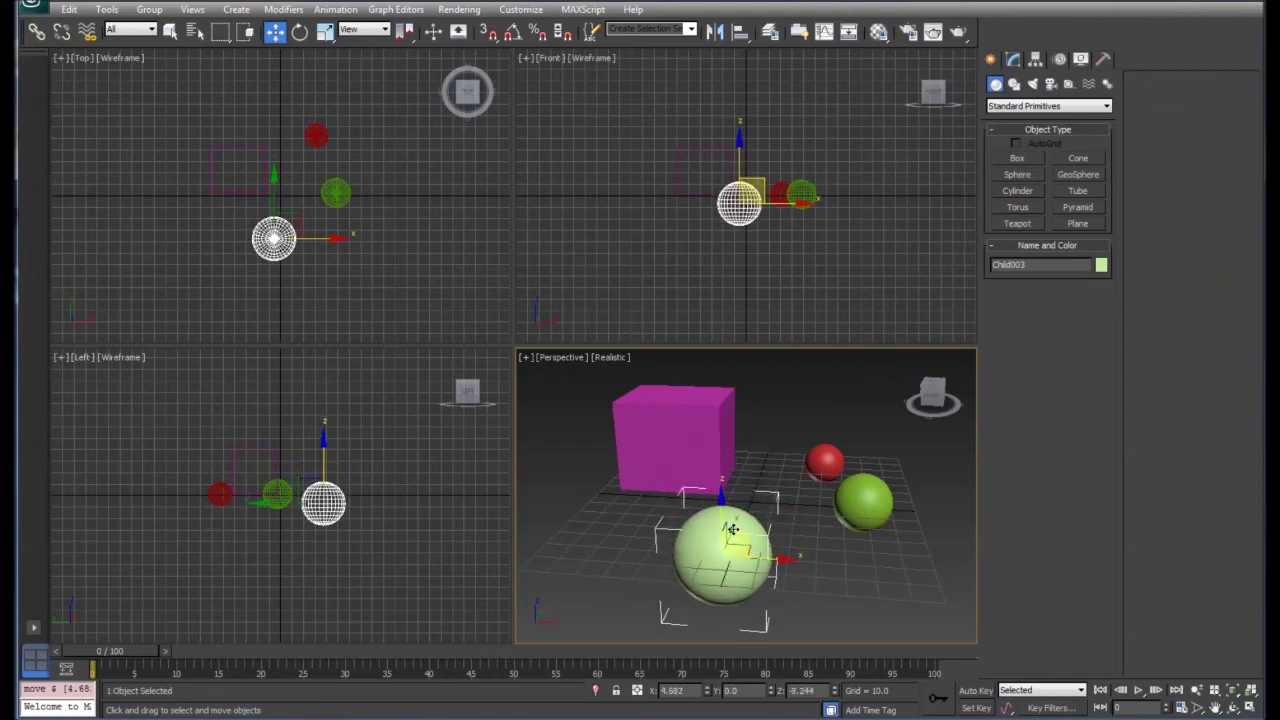
left_click(684, 453)
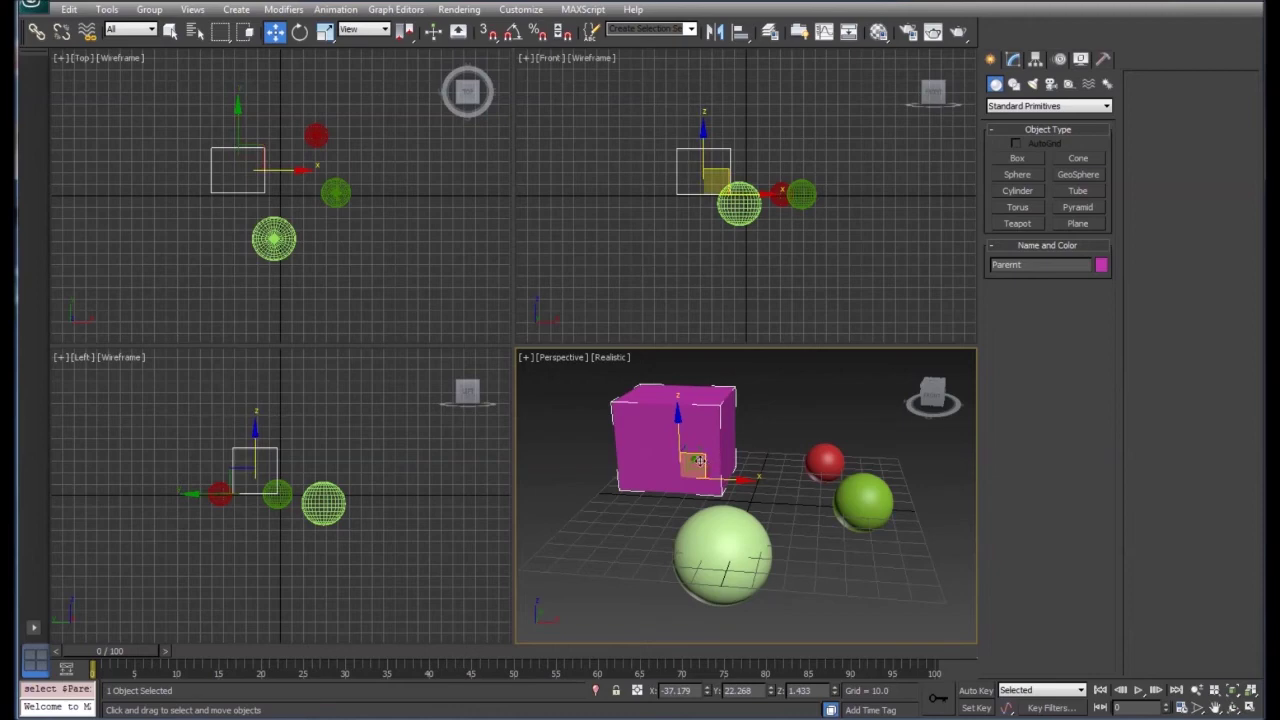
left_click_drag(697, 461, 817, 493)
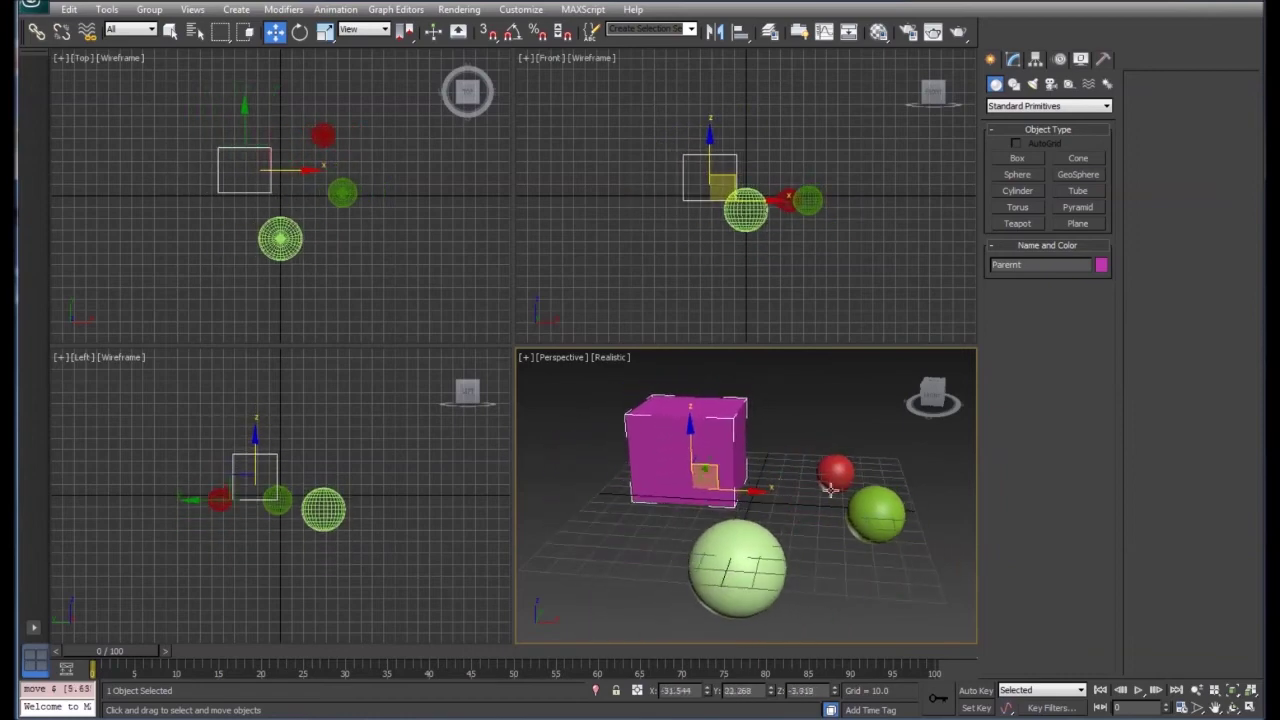
left_click(835, 471)
left_click_drag(856, 458, 849, 372)
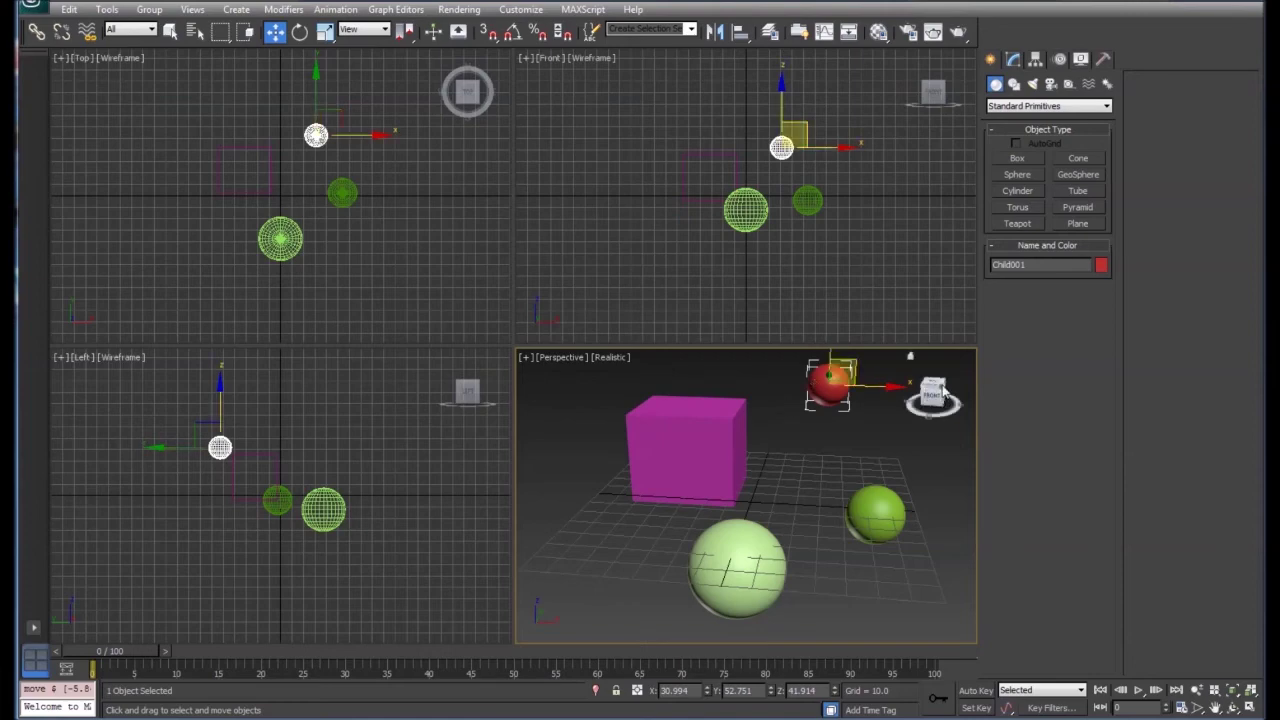
Move the Parent box so its linked spheres travel along with it.
left_click_drag(942, 392, 820, 393)
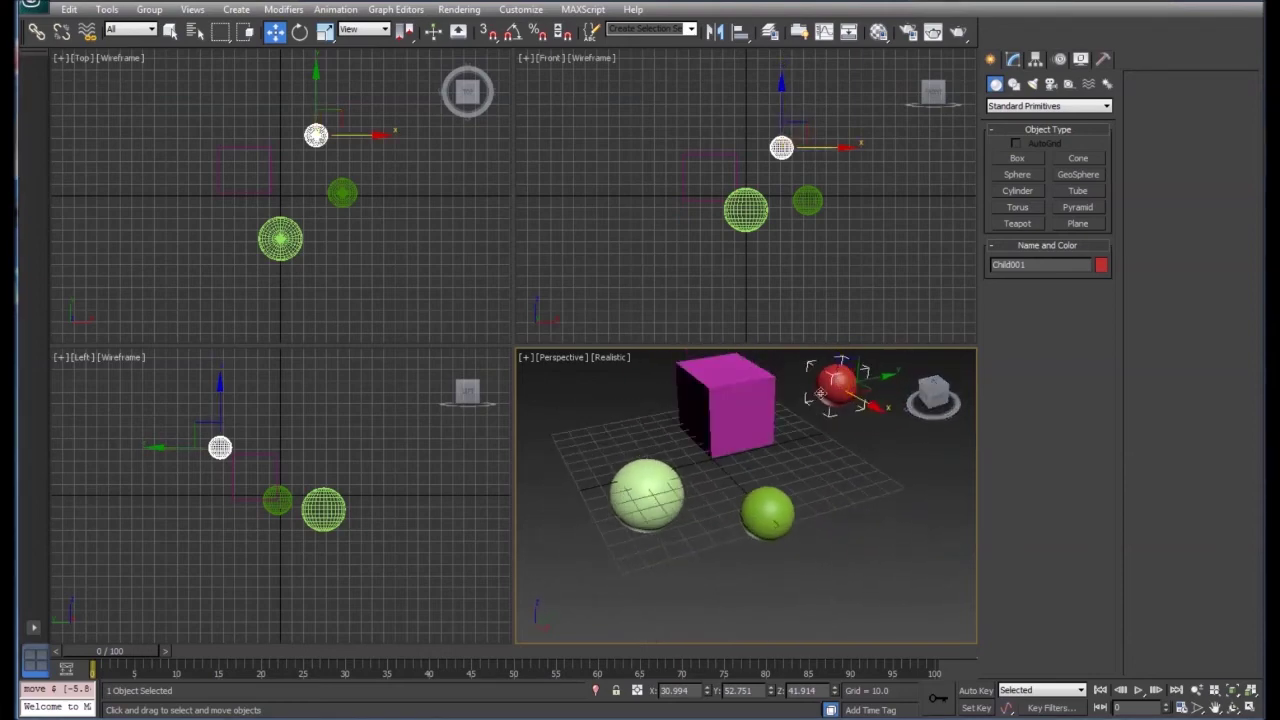
left_click(736, 417)
left_click_drag(736, 417, 719, 462)
left_click(325, 31)
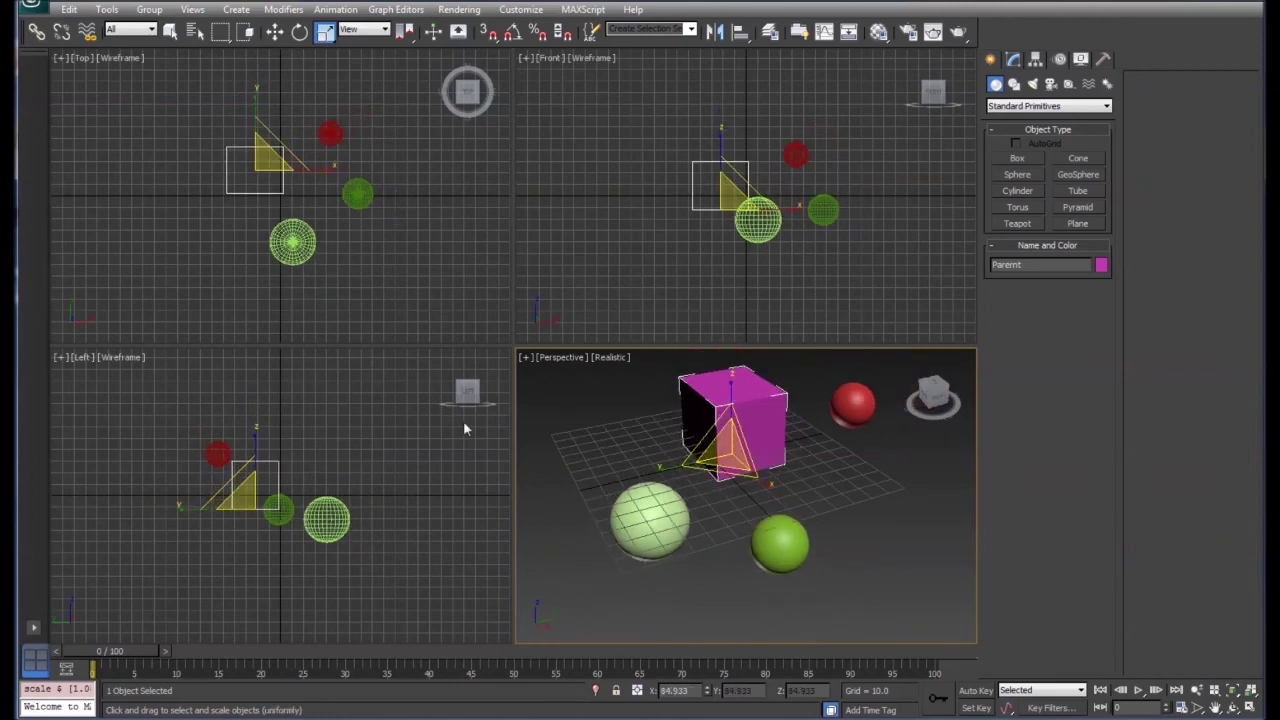
Unlink the selection, then reposition the red sphere, the Parent box and the green sphere Child002.
left_click(61, 33)
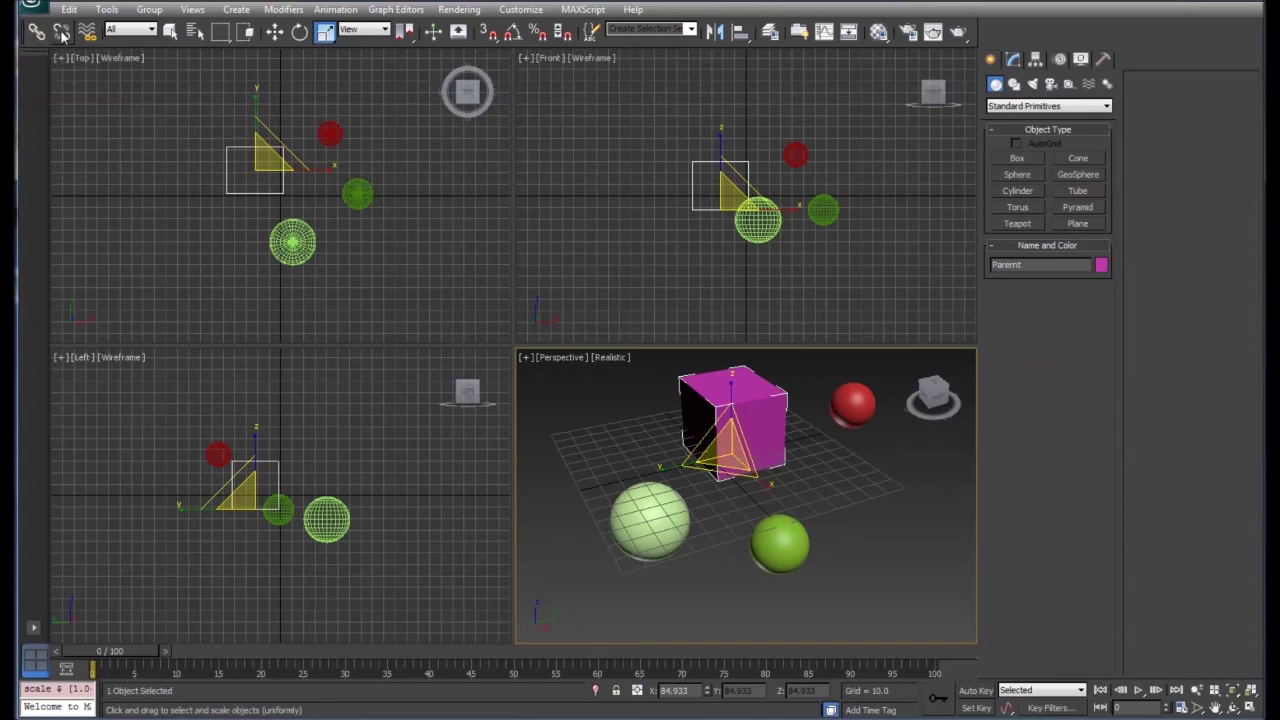
left_click(855, 402)
key("w")
left_click_drag(850, 405, 828, 410)
left_click(760, 410)
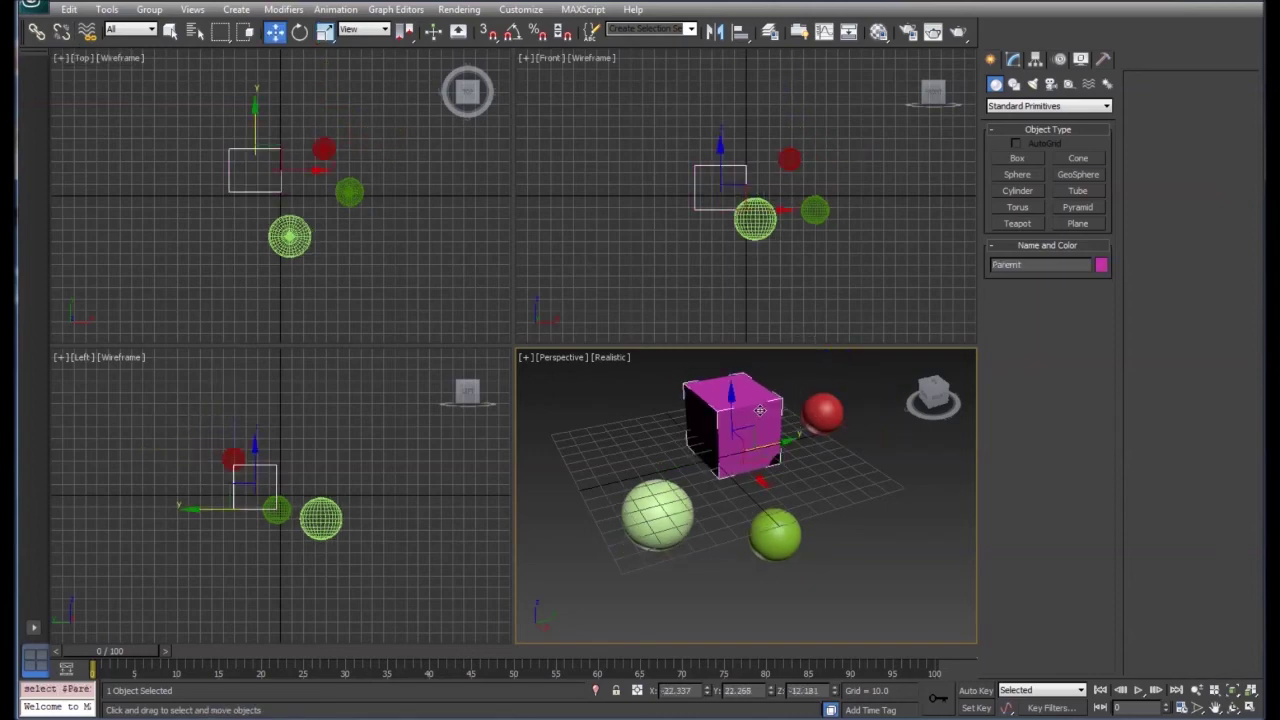
left_click_drag(729, 420, 712, 450)
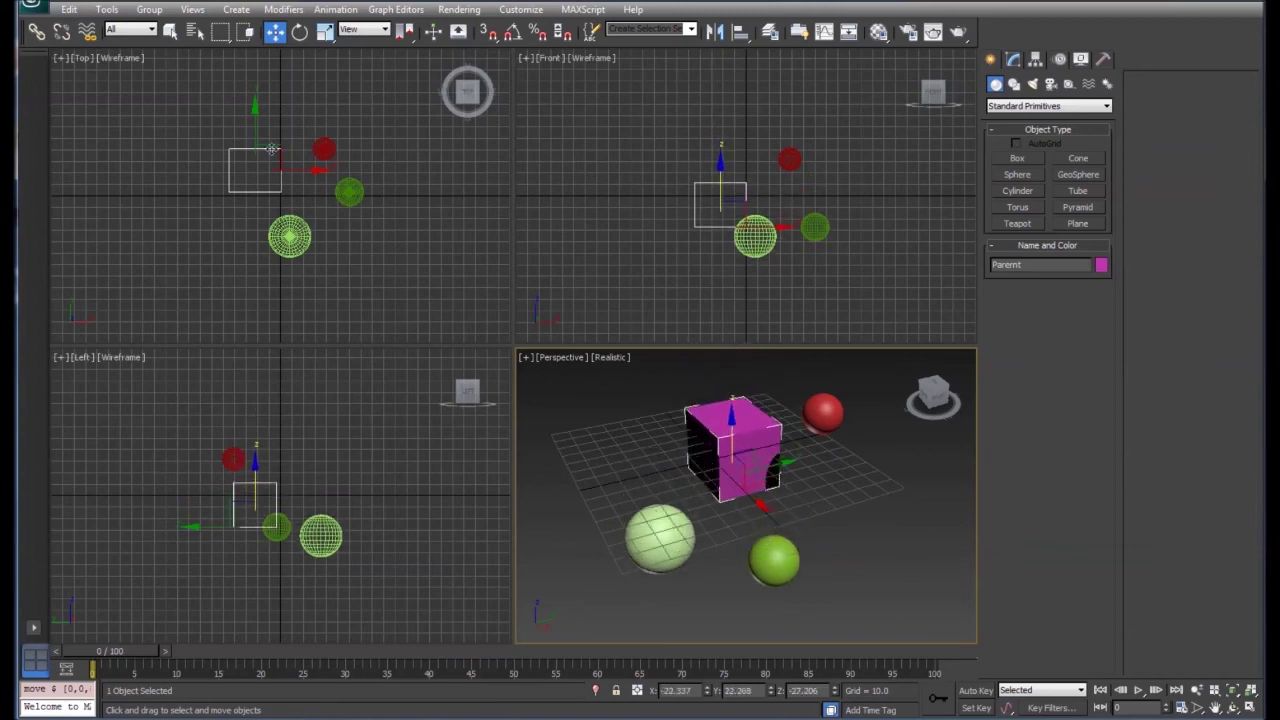
left_click(791, 569)
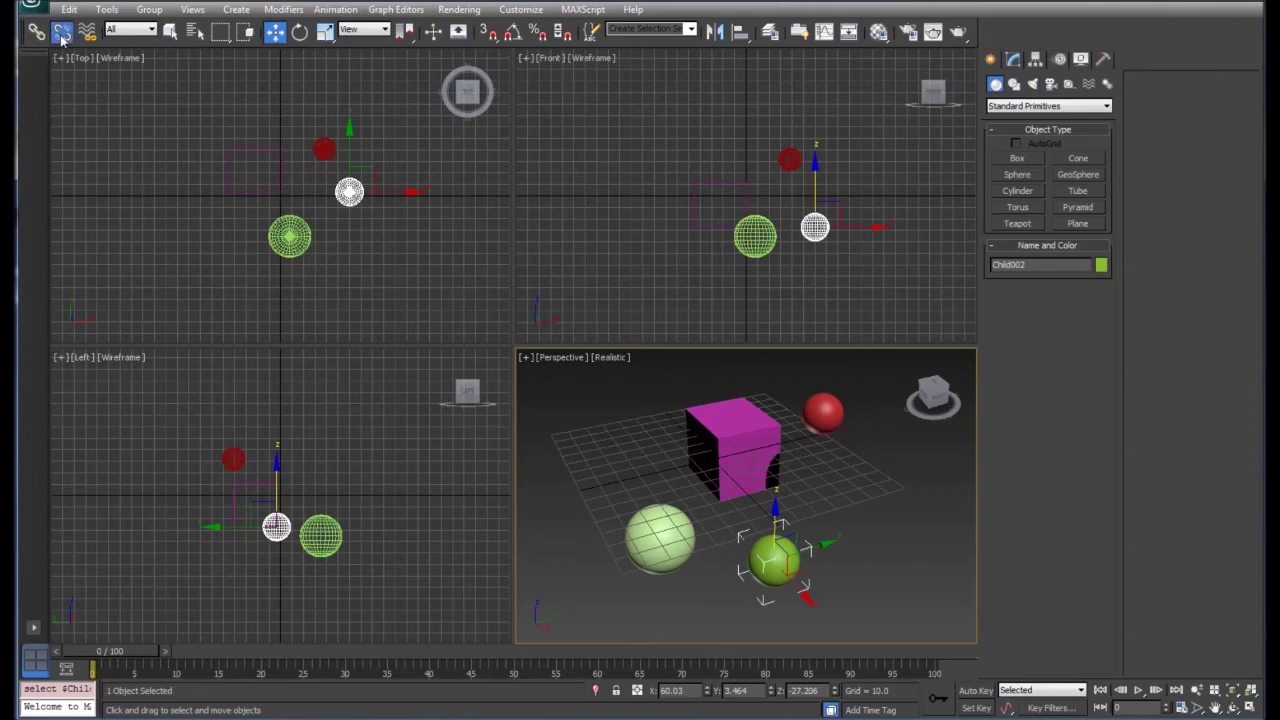
left_click_drag(775, 533, 551, 420)
left_click(727, 445)
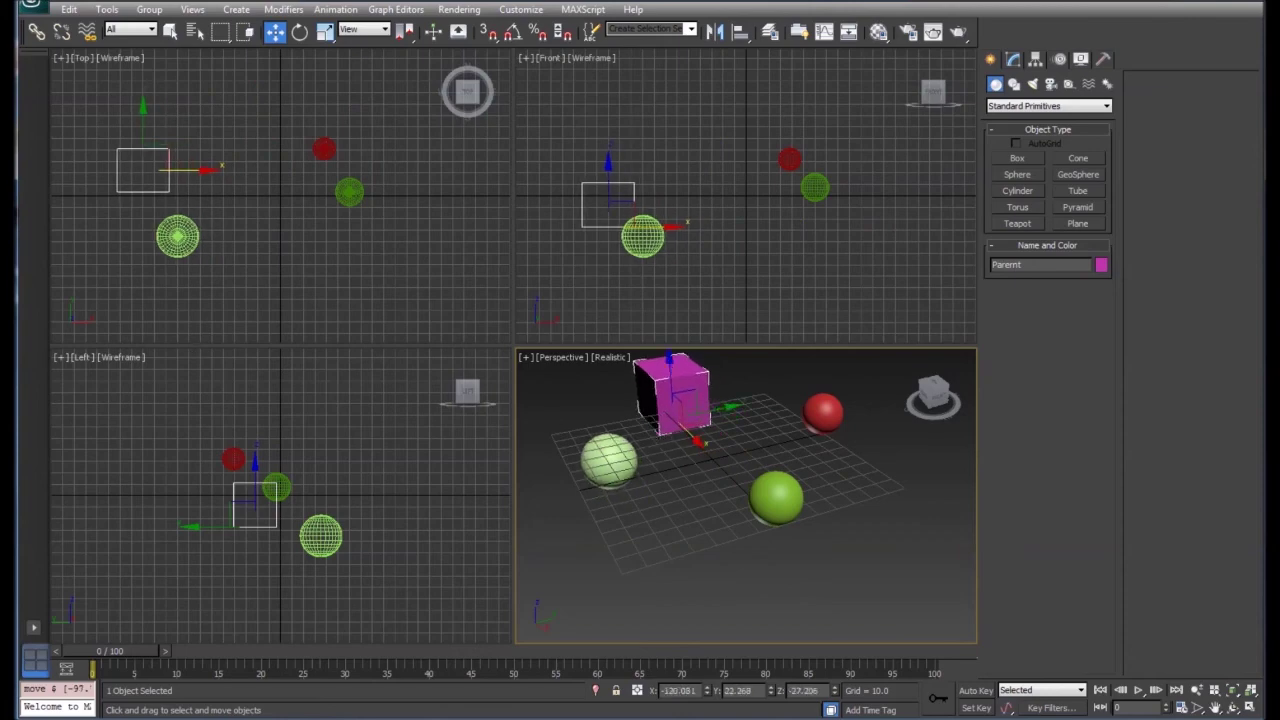
Link the small green sphere to the magenta Parent box and begin linking the red sphere Child001.
left_click(36, 32)
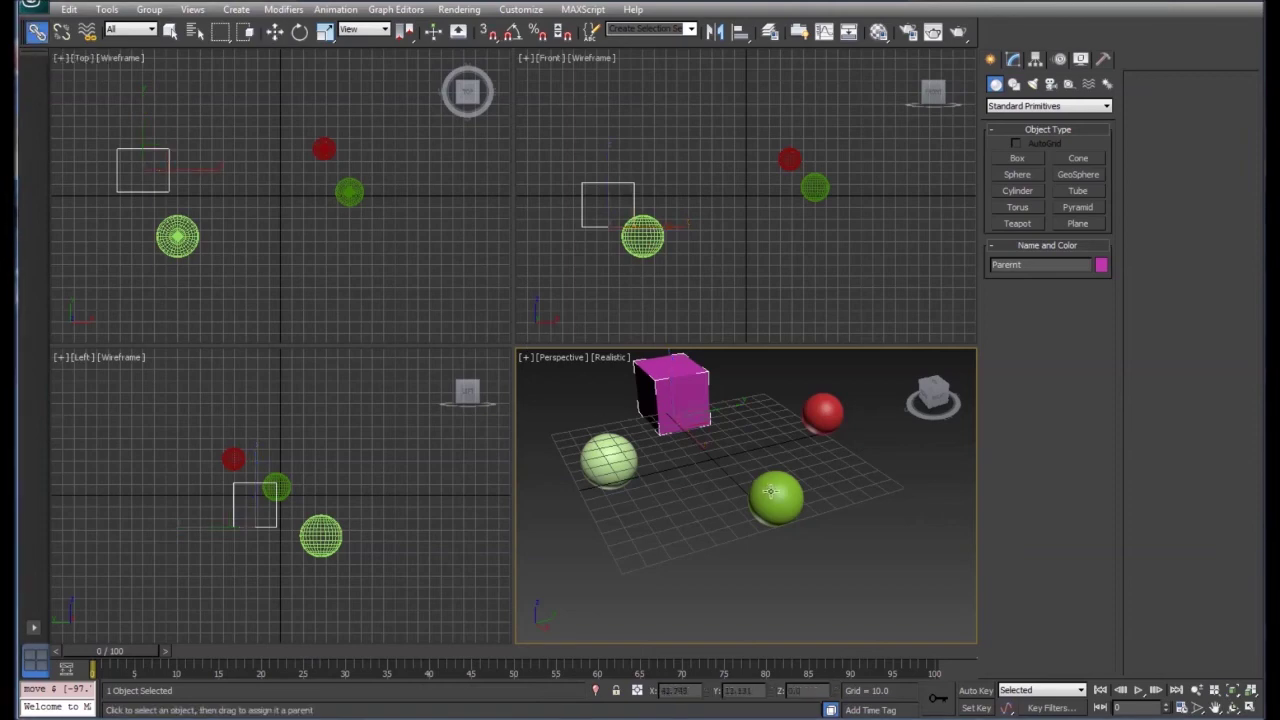
left_click_drag(770, 490, 682, 391)
left_click_drag(823, 410, 690, 394)
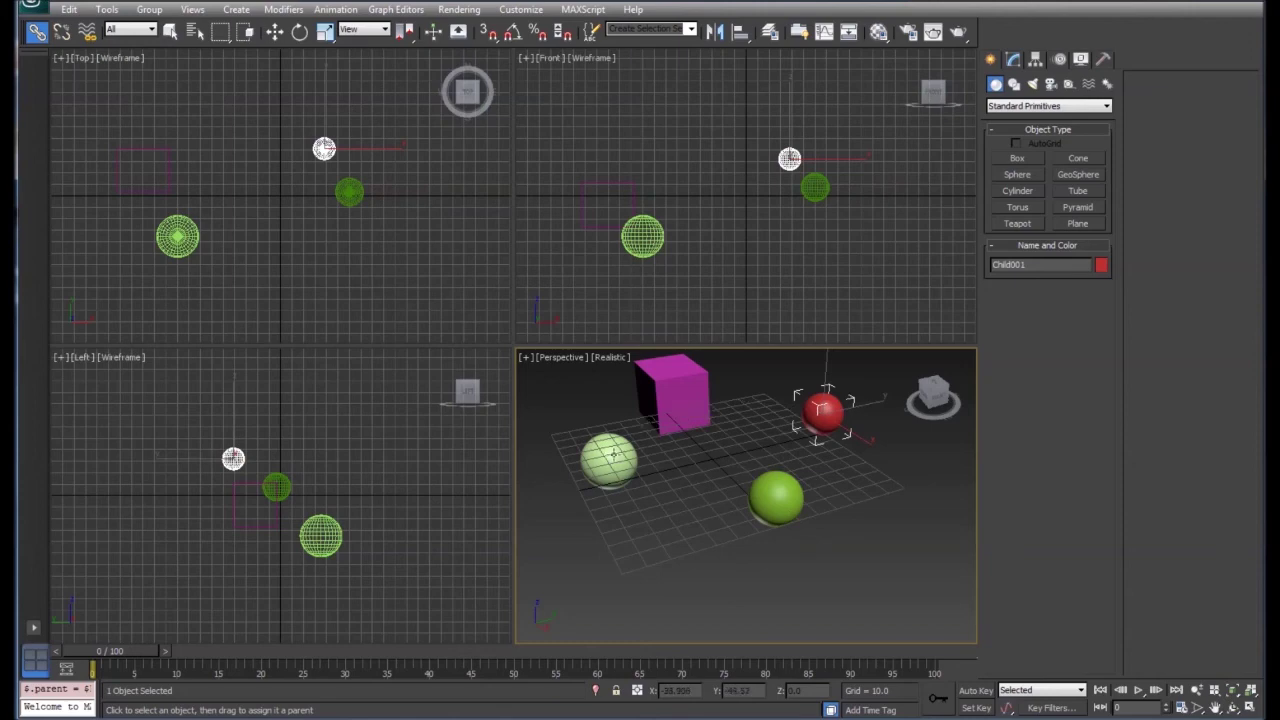
In the Select Parent list, display children and expand Parent to verify Child002 and Child003, then cancel.
key("h")
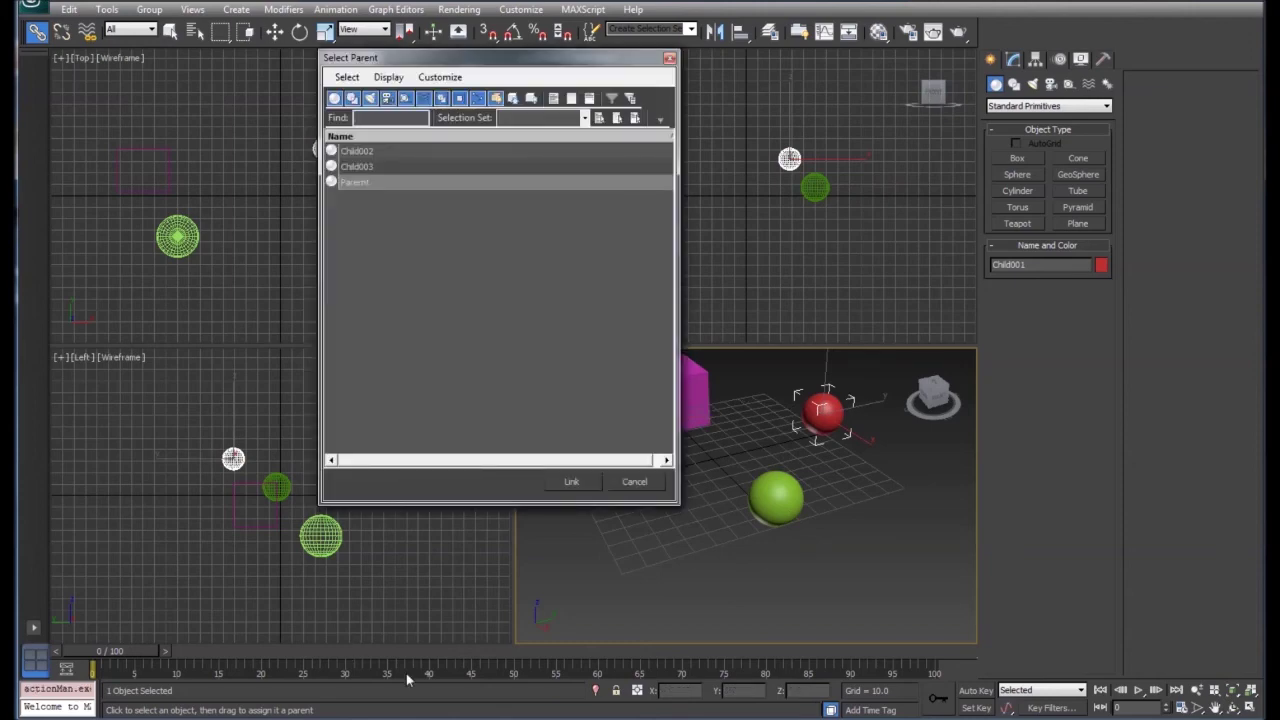
left_click_drag(478, 65, 1042, 134)
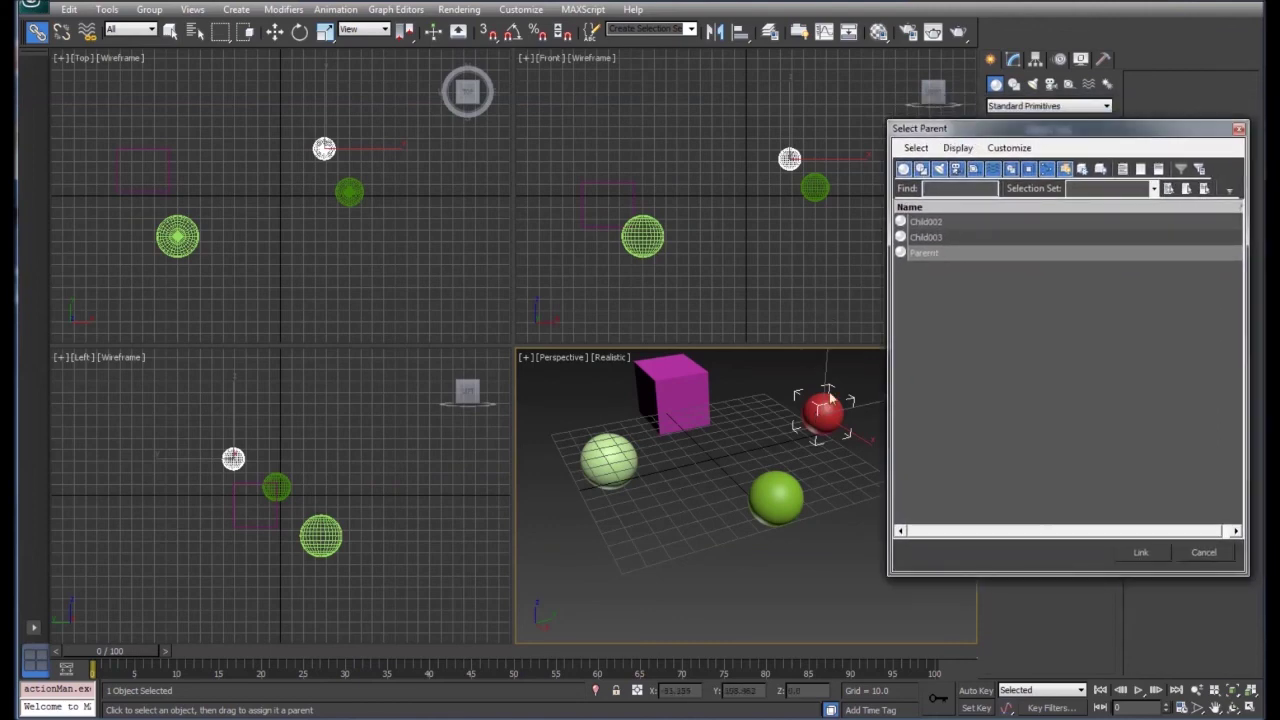
left_click(958, 148)
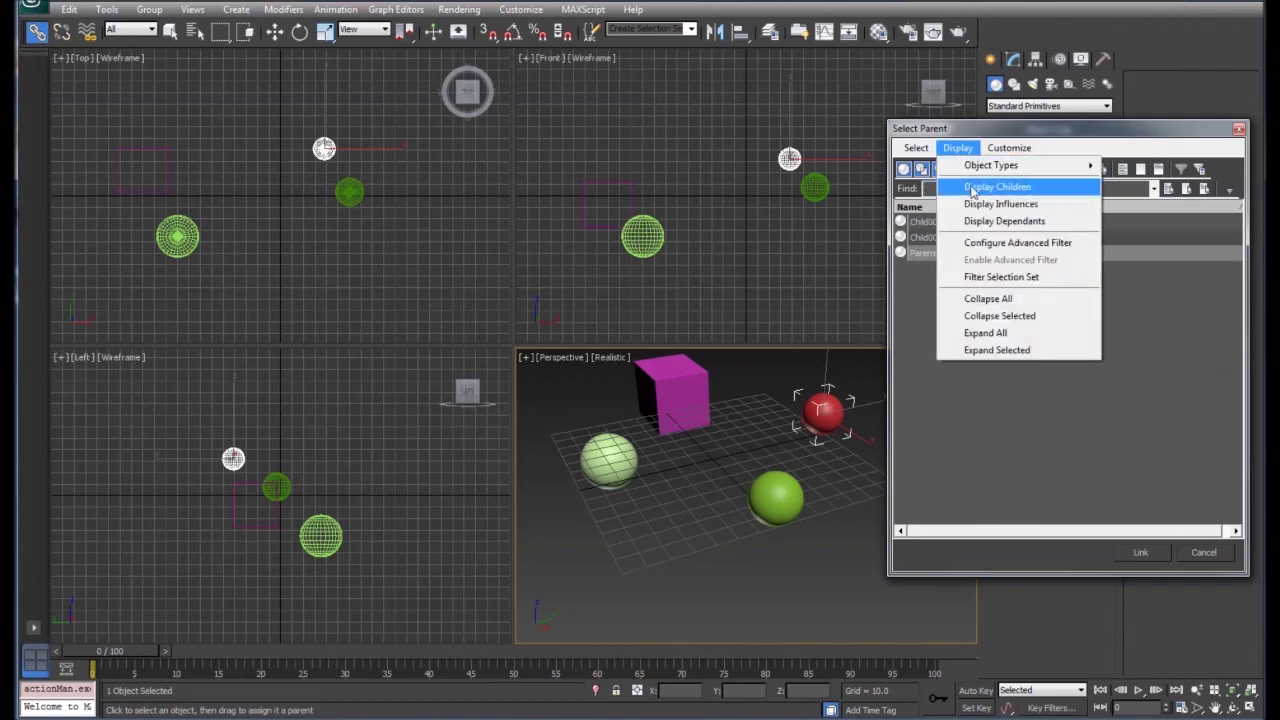
left_click(972, 188)
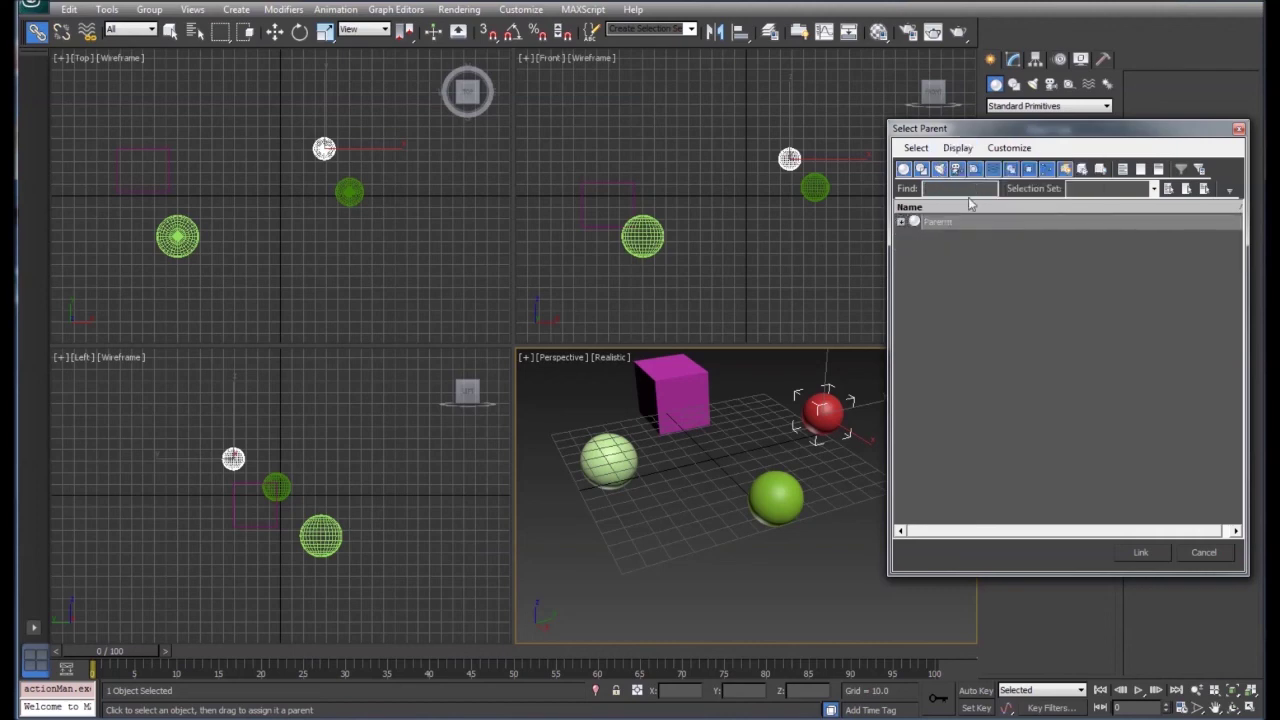
left_click(901, 223)
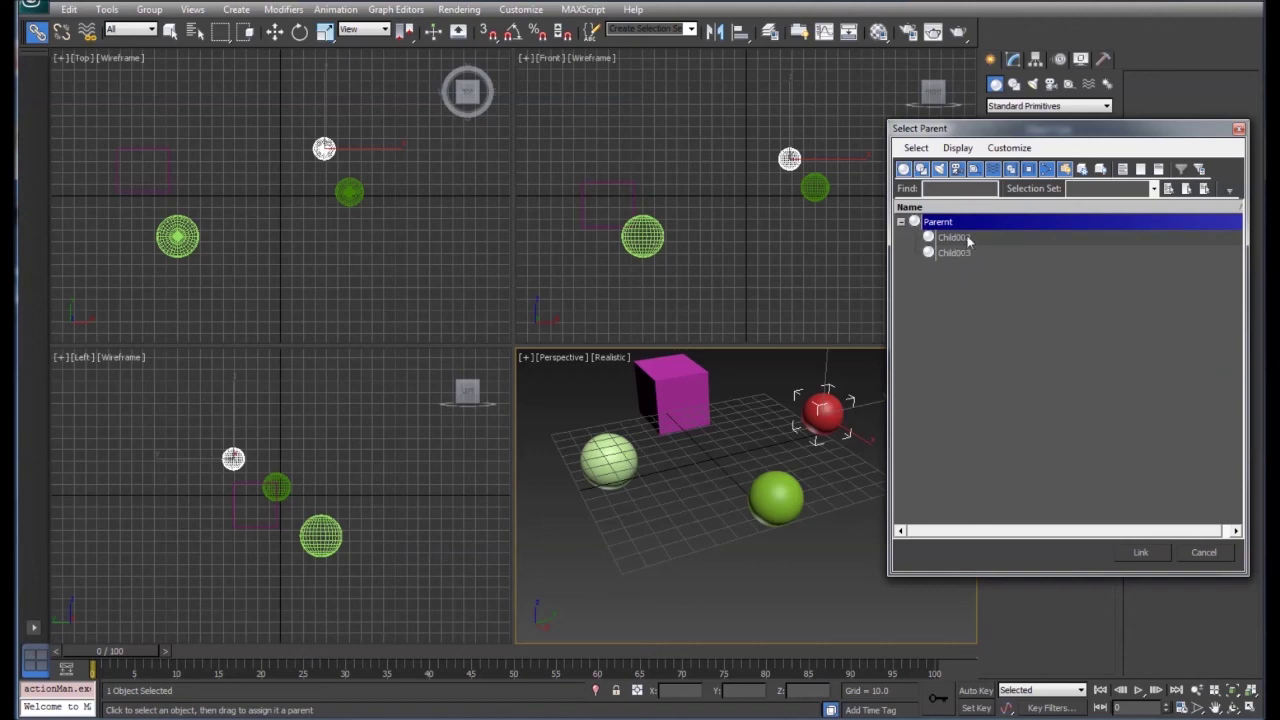
left_click_drag(980, 130, 162, 162)
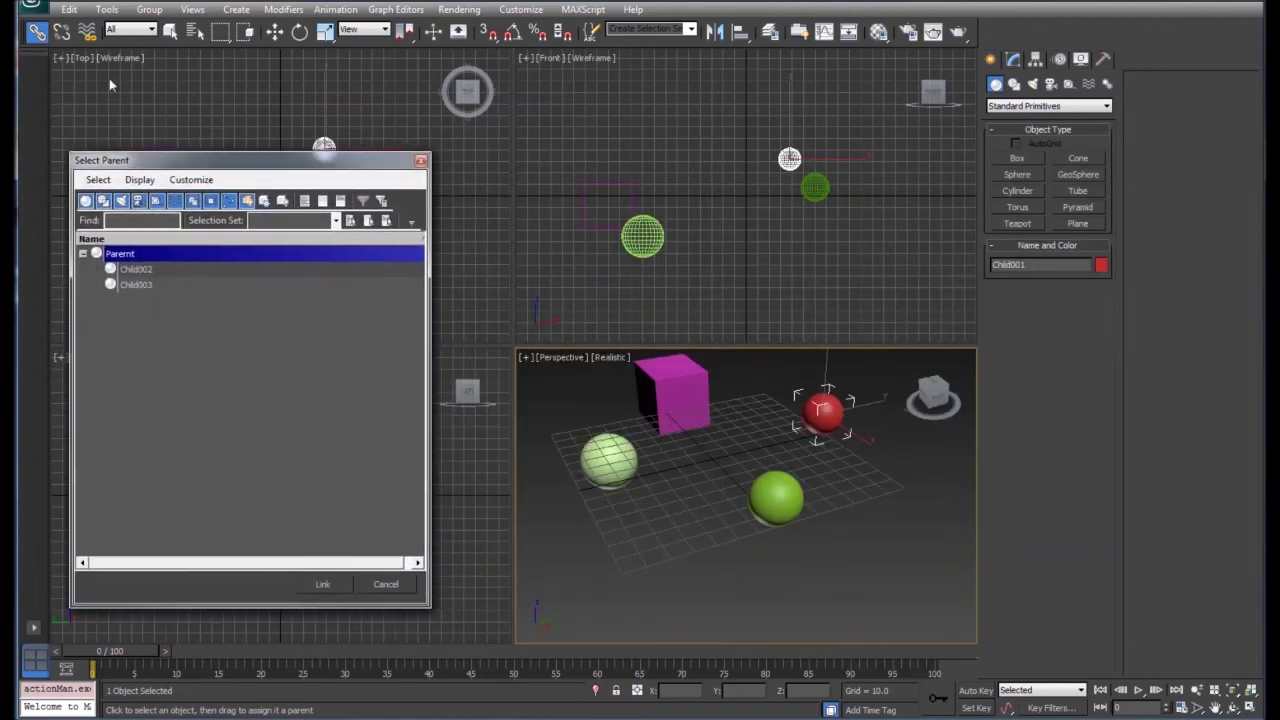
left_click(383, 586)
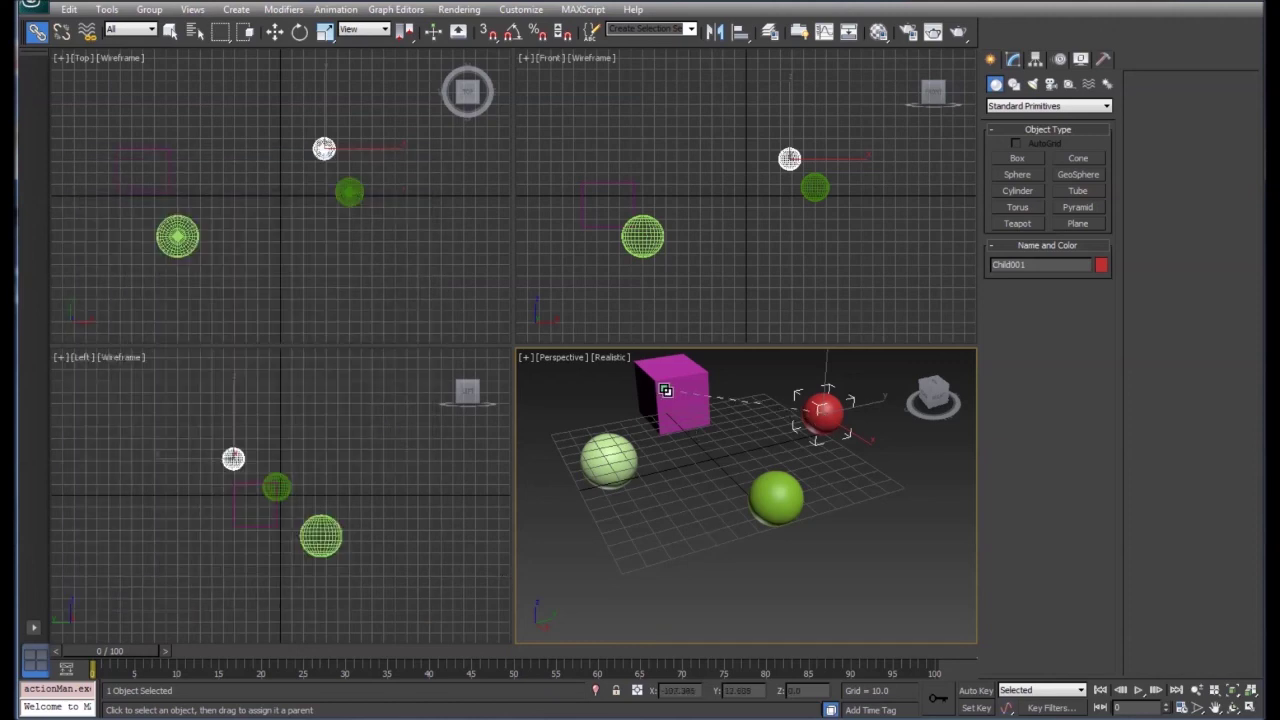